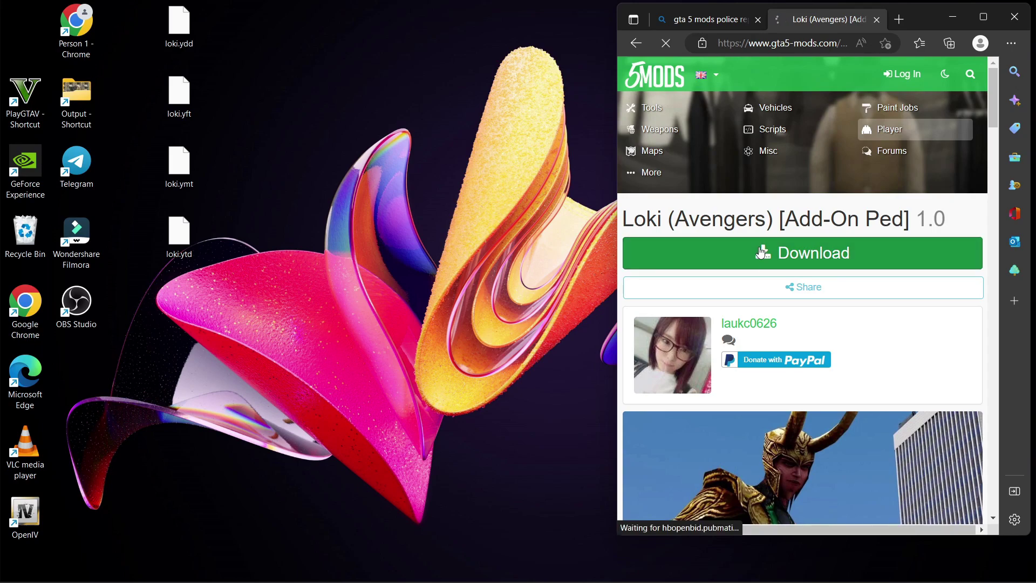
- Open the Downloads folder in File Explorer and view the WinRAR extraction options for the f1a684-Loki archive
{"action": "mouse_move", "coordinate": [324, 580]}
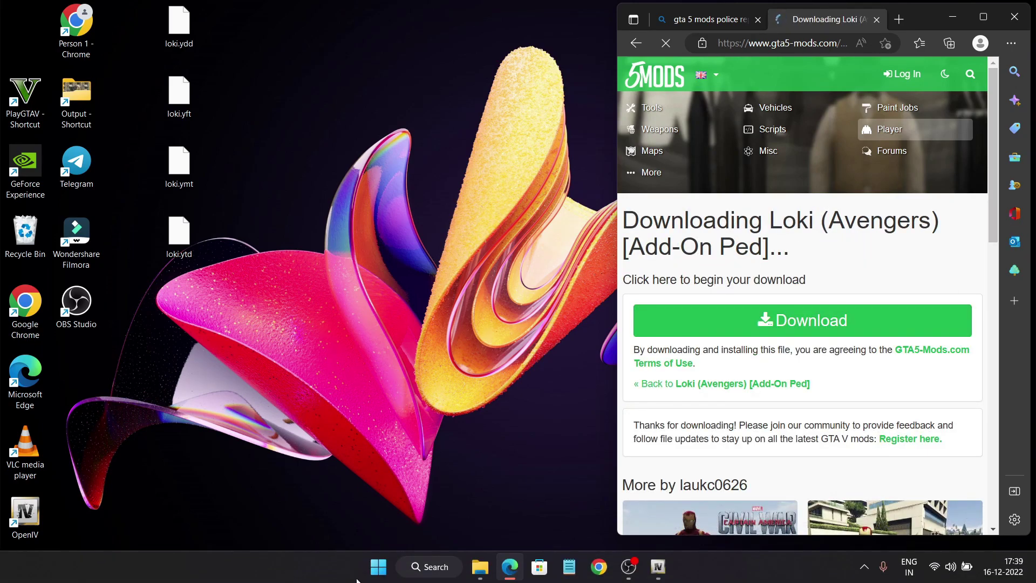
{"action": "left_click", "coordinate": [486, 575]}
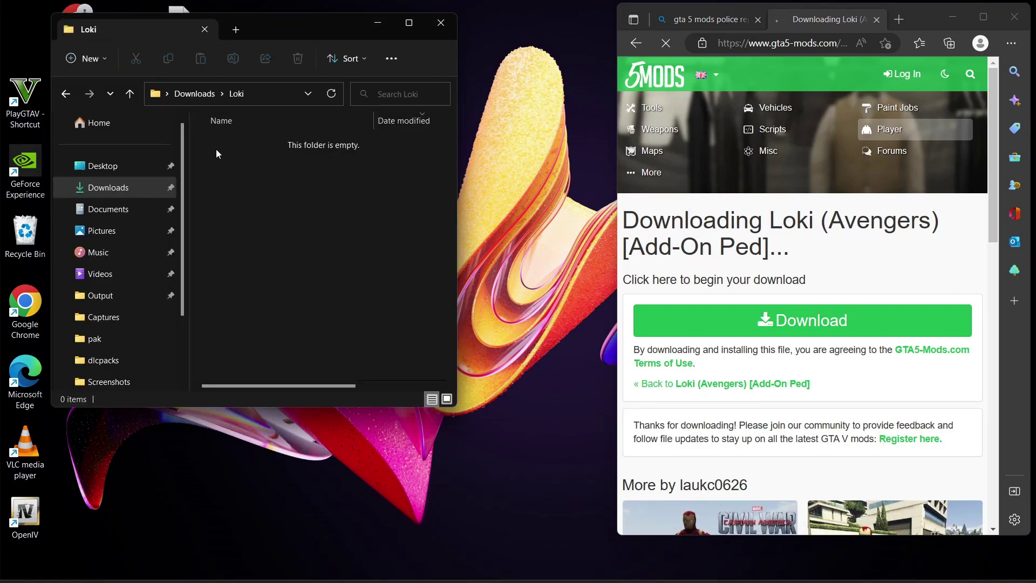
{"action": "left_click", "coordinate": [147, 183]}
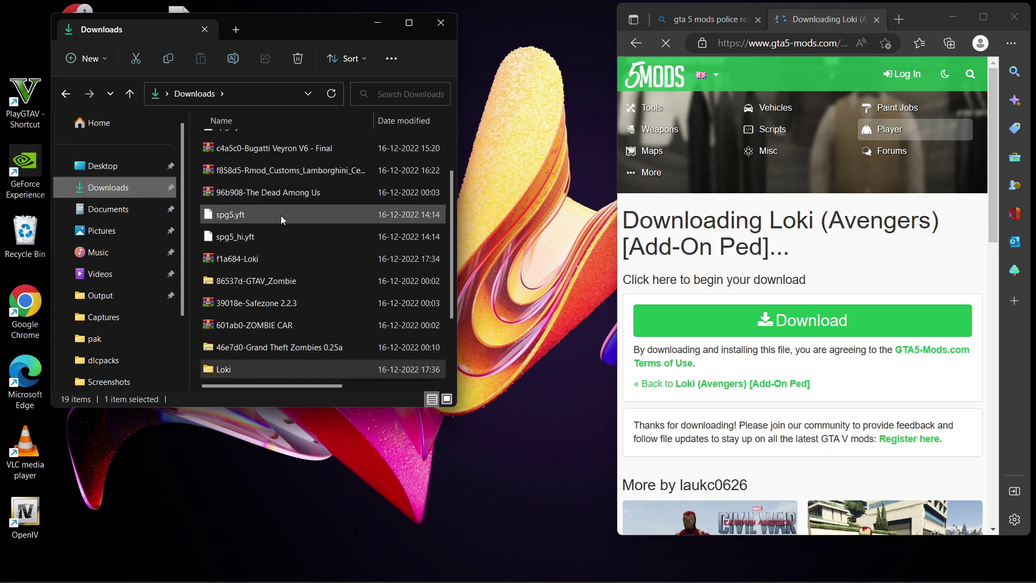
{"action": "scroll", "coordinate": [280, 216], "scroll_direction": "down", "scroll_amount": 2}
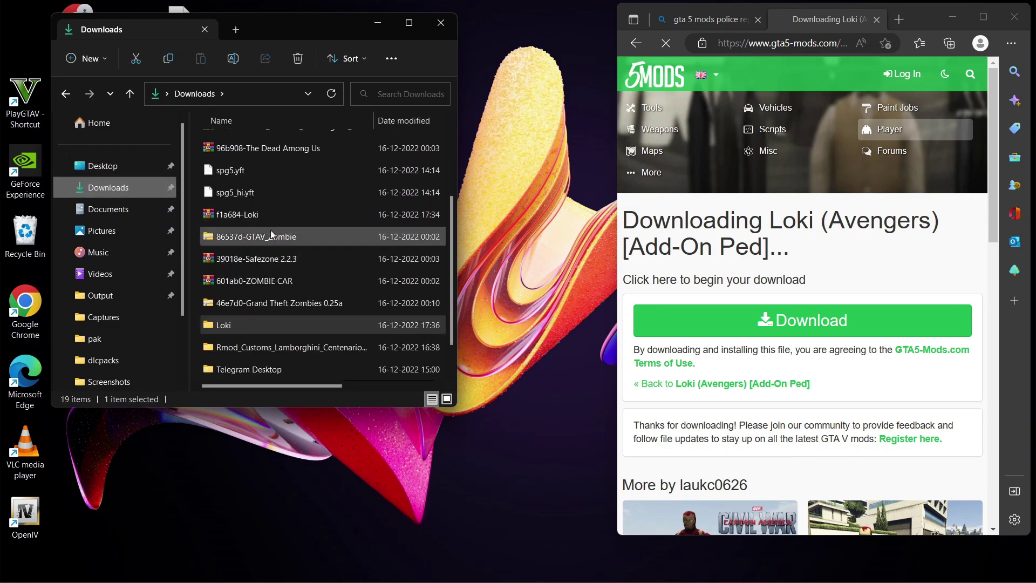
{"action": "left_click", "coordinate": [275, 214]}
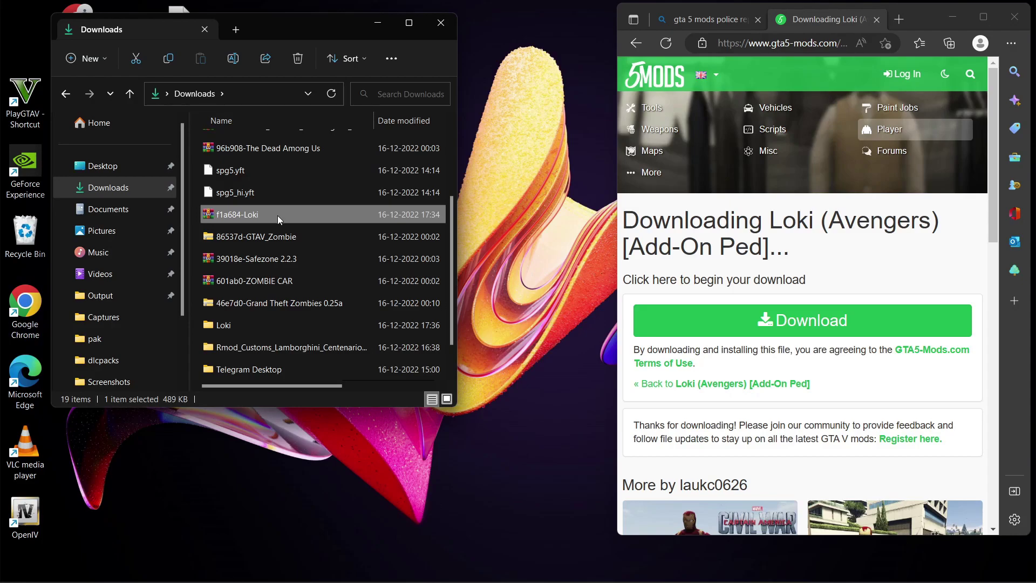
{"action": "right_click", "coordinate": [279, 216]}
{"action": "mouse_move", "coordinate": [368, 397]}
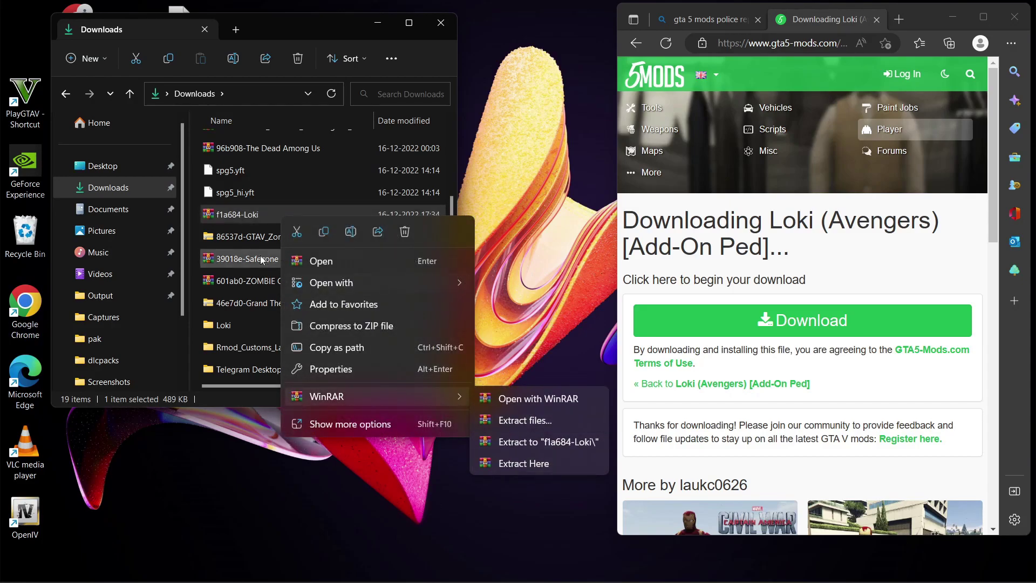
{"action": "left_click", "coordinate": [193, 235]}
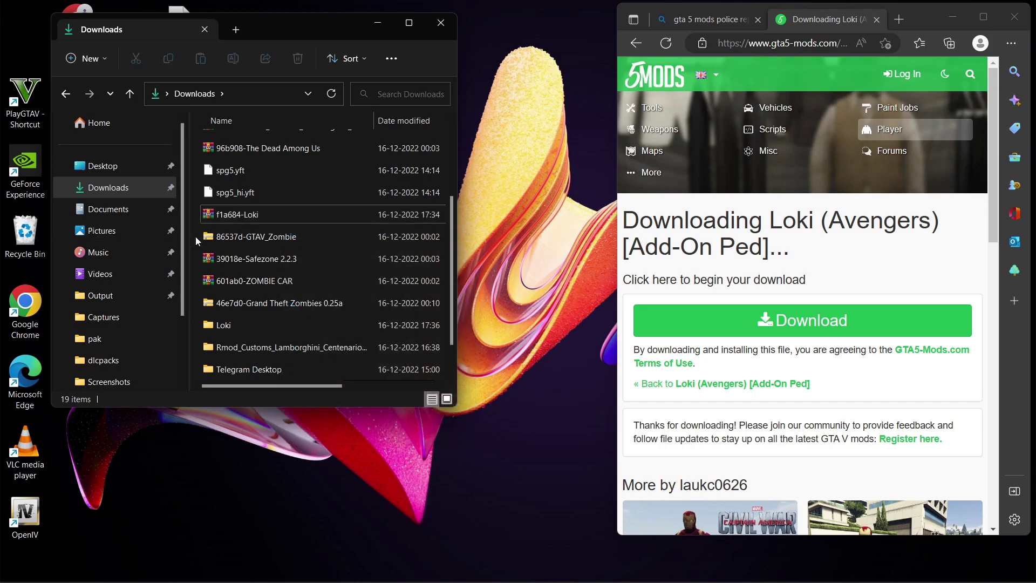
- Open the Loki folder in Downloads and move the four loki files from the desktop into it
{"action": "scroll", "coordinate": [309, 344], "scroll_direction": "down", "scroll_amount": 2}
{"action": "double_click", "coordinate": [317, 293]}
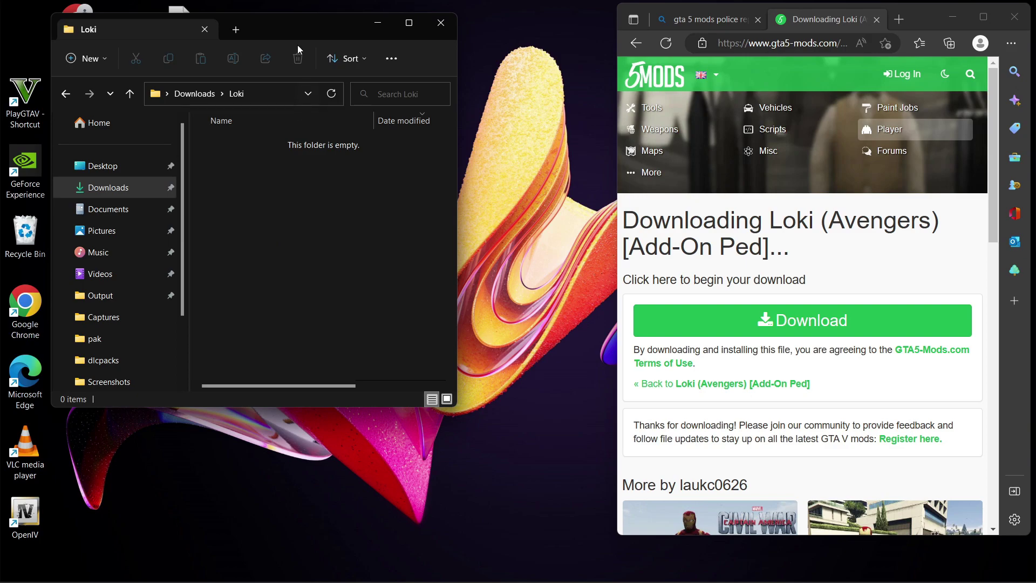
{"action": "left_click_drag", "start_coordinate": [298, 31], "coordinate": [480, 80]}
{"action": "left_click_drag", "start_coordinate": [172, 310], "coordinate": [196, 16]}
{"action": "left_click_drag", "start_coordinate": [183, 254], "coordinate": [424, 258]}
{"action": "left_click", "coordinate": [425, 325]}
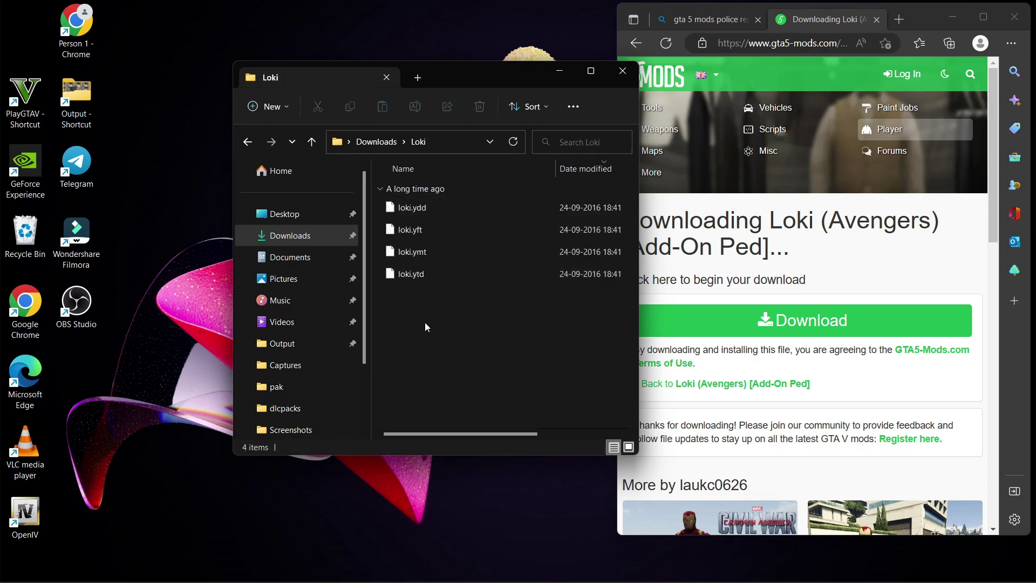
- Move loki.ydd, loki.yft, loki.ymt and loki.ytd from the Loki folder to the desktop, and minimize the open windows
{"action": "left_click_drag", "start_coordinate": [412, 293], "coordinate": [170, 106]}
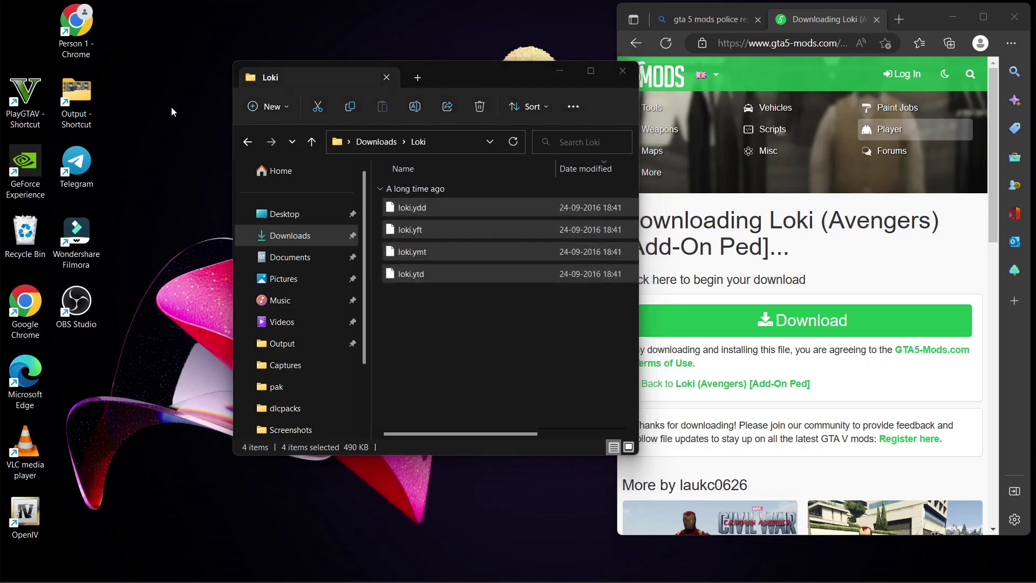
{"action": "left_click", "coordinate": [559, 74]}
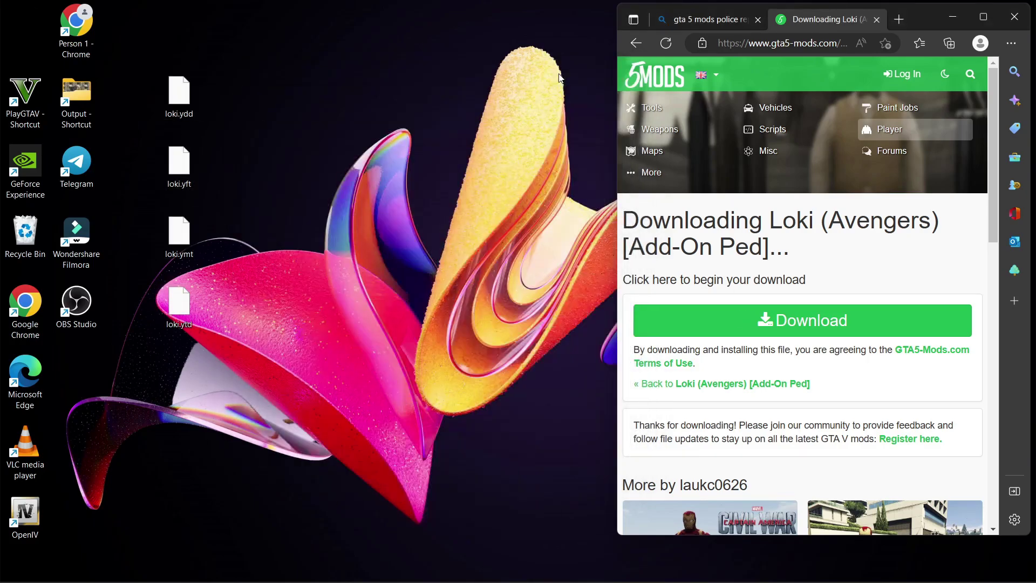
{"action": "left_click", "coordinate": [937, 14]}
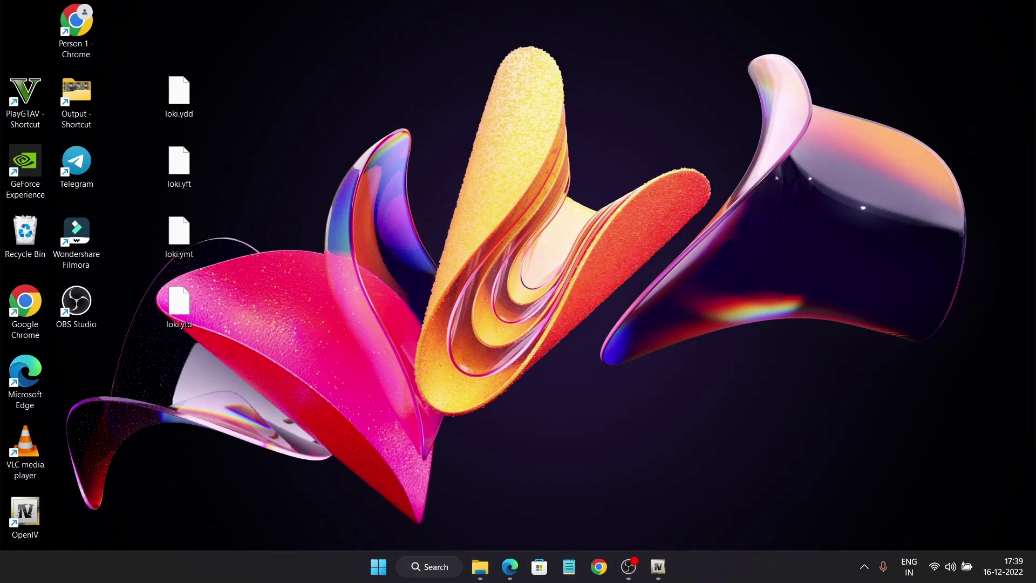
- Close the running OpenIV window, relaunch OpenIV and load the Windows version of Grand Theft Auto V
{"action": "left_click", "coordinate": [667, 570]}
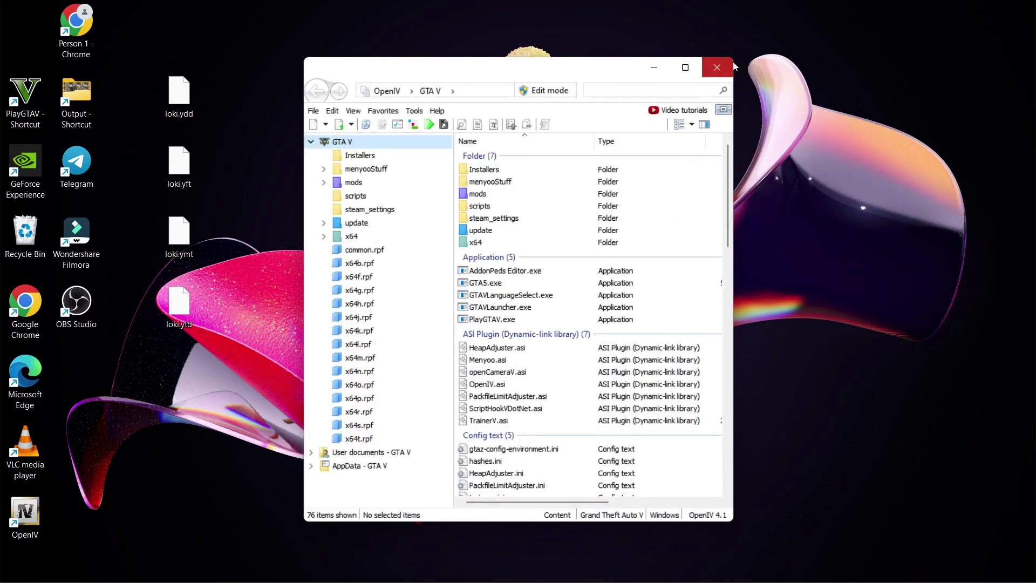
{"action": "left_click", "coordinate": [732, 63]}
{"action": "double_click", "coordinate": [28, 518]}
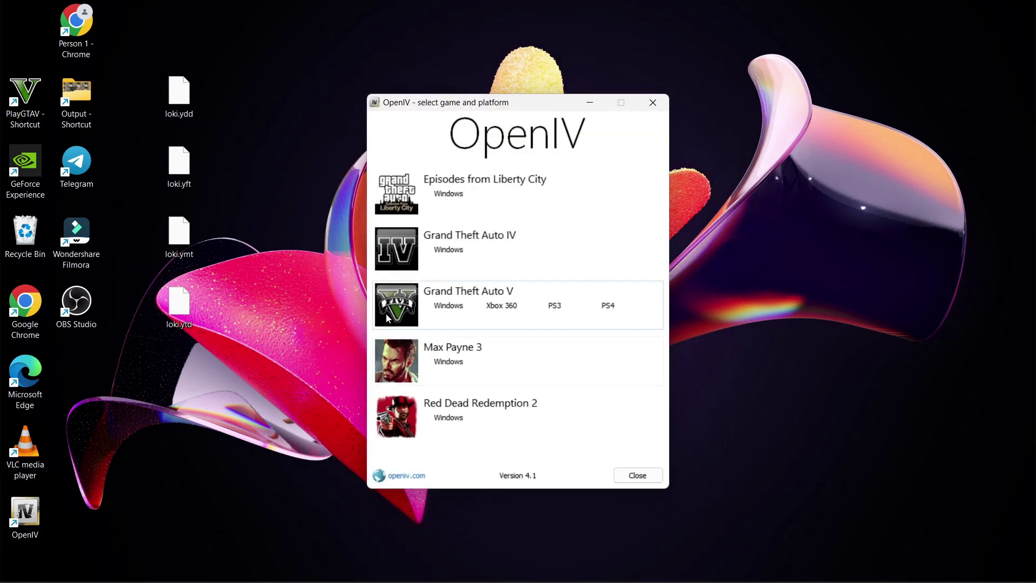
{"action": "left_click", "coordinate": [456, 309]}
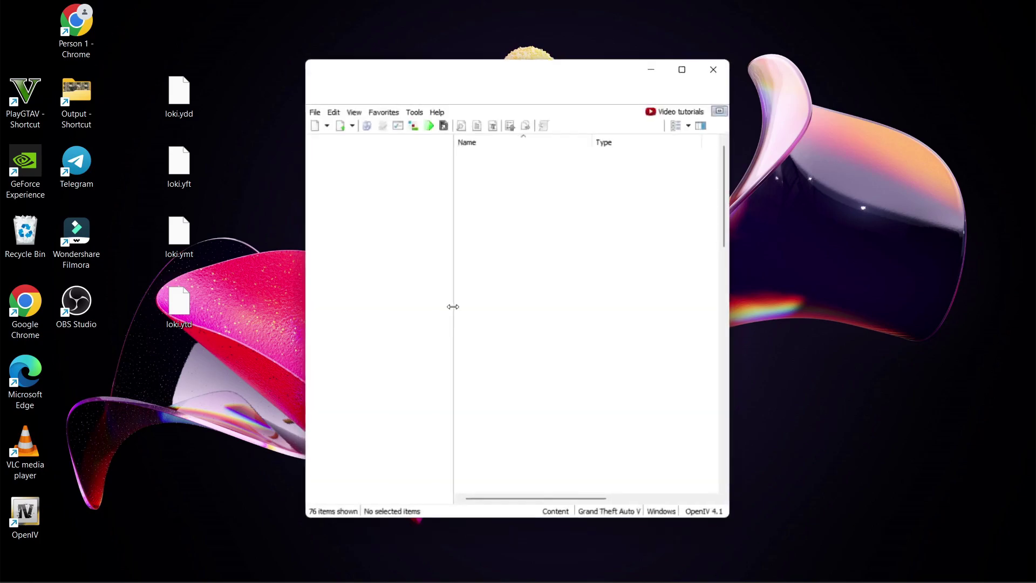
- Enable edit mode in OpenIV and accept the editing warning
{"action": "left_click_drag", "start_coordinate": [555, 78], "coordinate": [678, 67]}
{"action": "left_click", "coordinate": [671, 80]}
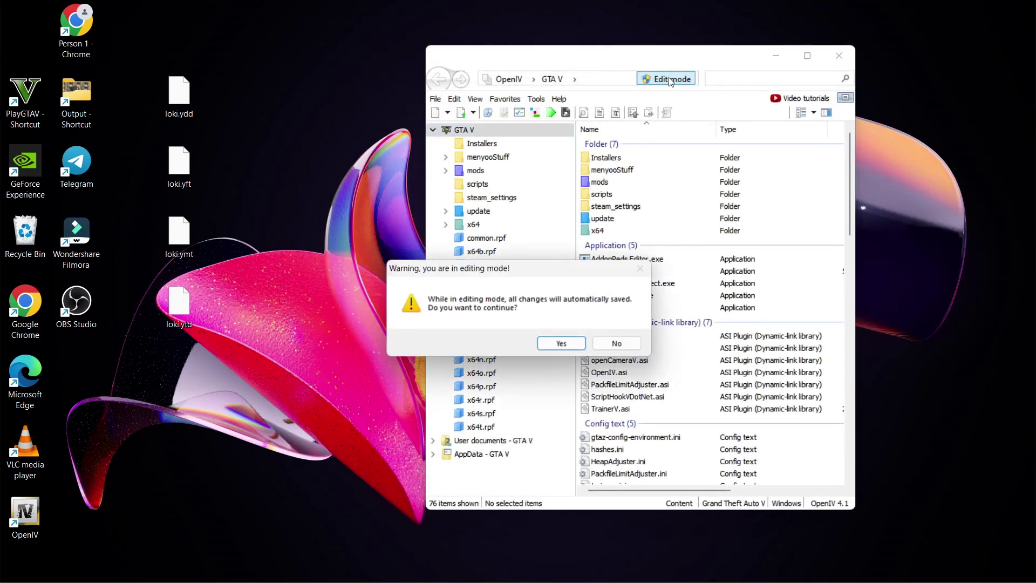
{"action": "left_click", "coordinate": [563, 345]}
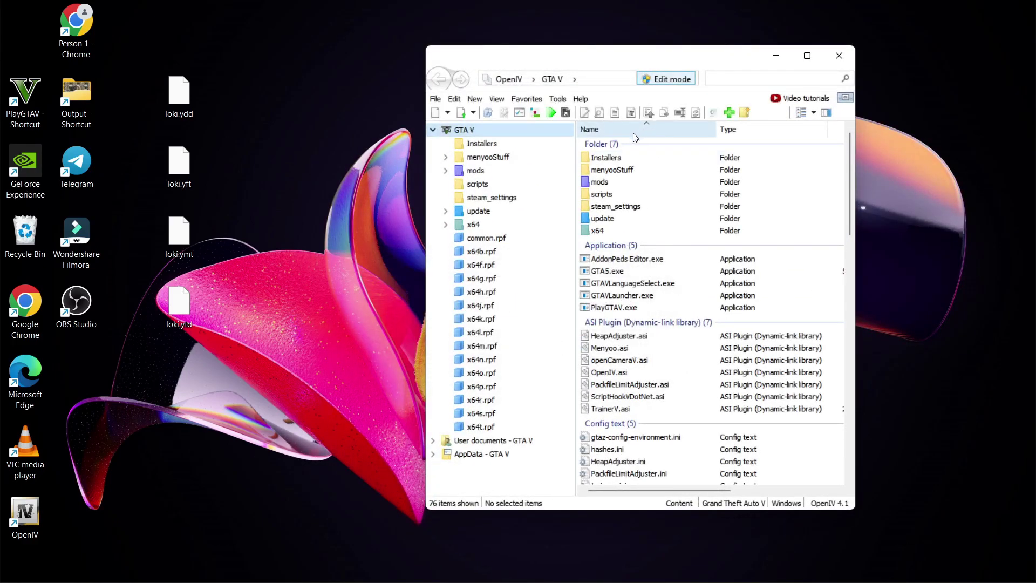
- Open the peds.rpf archive inside mods/update/x64/dlcpacks/addonpeds/dlc.rpf
{"action": "double_click", "coordinate": [669, 182]}
{"action": "double_click", "coordinate": [669, 159]}
{"action": "double_click", "coordinate": [669, 160]}
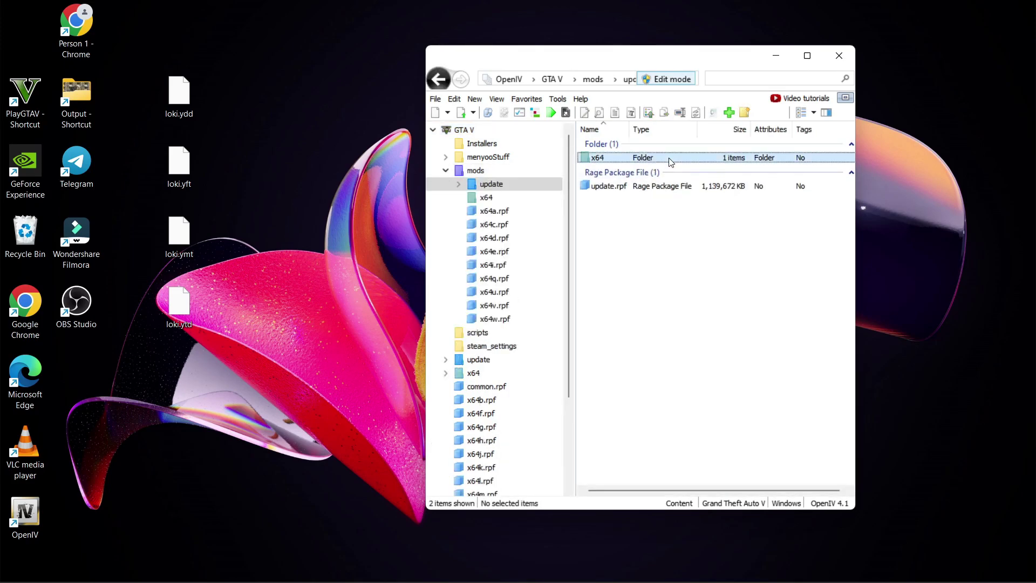
{"action": "left_click", "coordinate": [670, 160]}
{"action": "double_click", "coordinate": [671, 160]}
{"action": "left_click", "coordinate": [671, 160]}
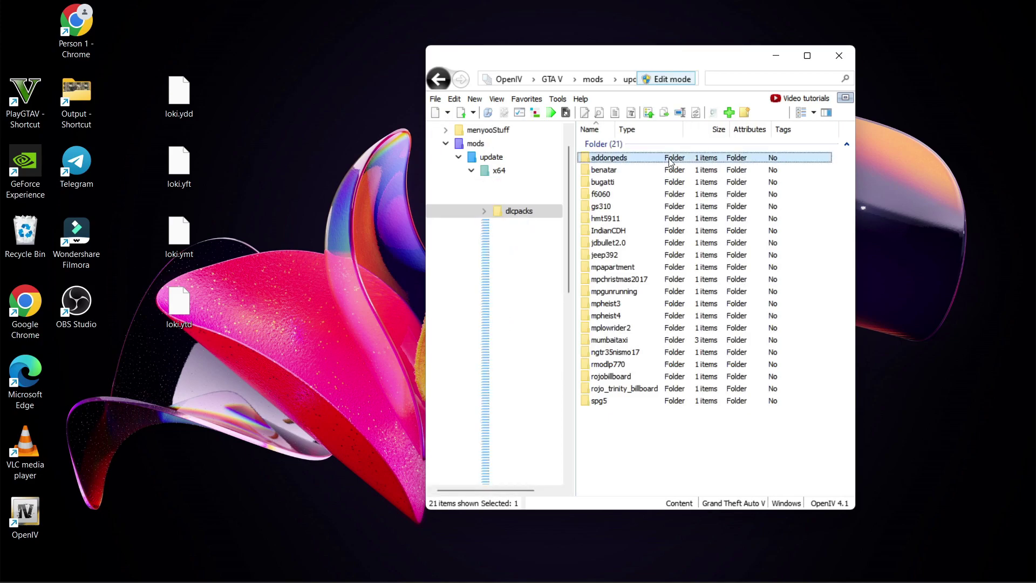
{"action": "double_click", "coordinate": [670, 159]}
{"action": "left_click", "coordinate": [671, 160]}
{"action": "double_click", "coordinate": [671, 160]}
{"action": "double_click", "coordinate": [671, 159]}
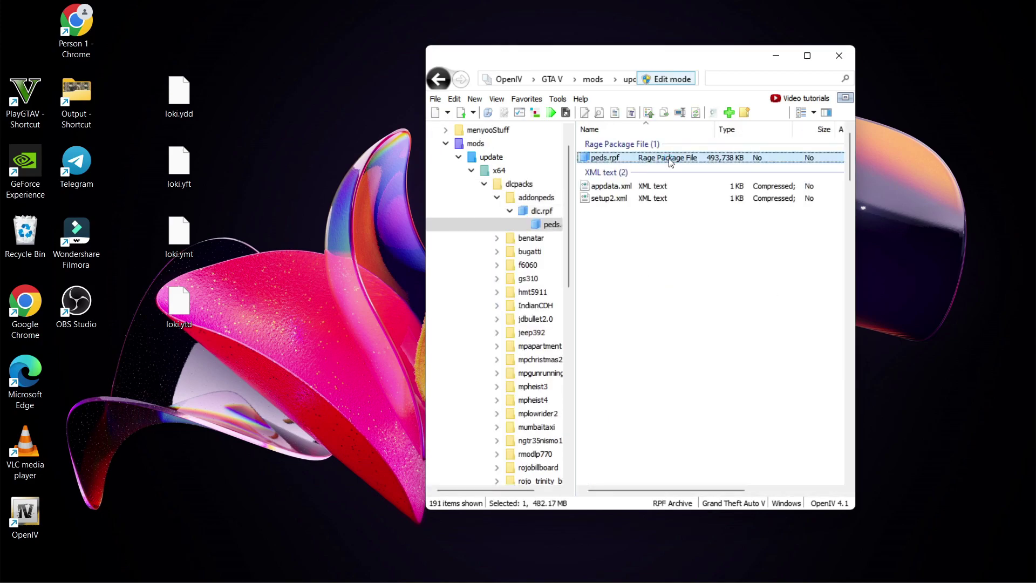
- Add loki.ydd, loki.yft, loki.ymt and loki.ytd from the desktop to the peds.rpf archive
{"action": "scroll", "coordinate": [636, 279], "scroll_direction": "down", "scroll_amount": 2}
{"action": "scroll", "coordinate": [636, 280], "scroll_direction": "down", "scroll_amount": 15}
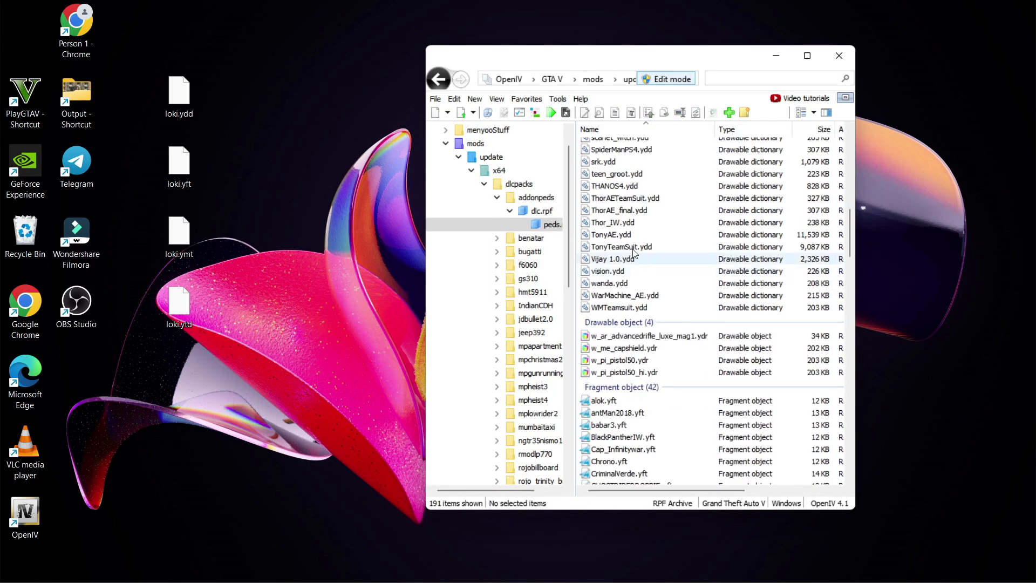
{"action": "scroll", "coordinate": [652, 186], "scroll_direction": "up", "scroll_amount": 6}
{"action": "scroll", "coordinate": [651, 194], "scroll_direction": "up", "scroll_amount": 10}
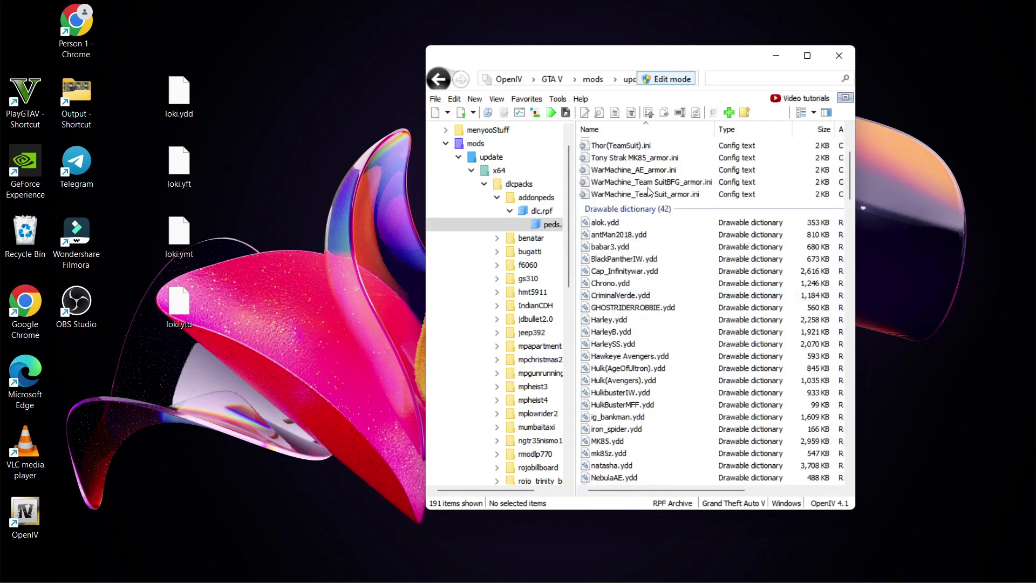
{"action": "scroll", "coordinate": [647, 193], "scroll_direction": "up", "scroll_amount": 1}
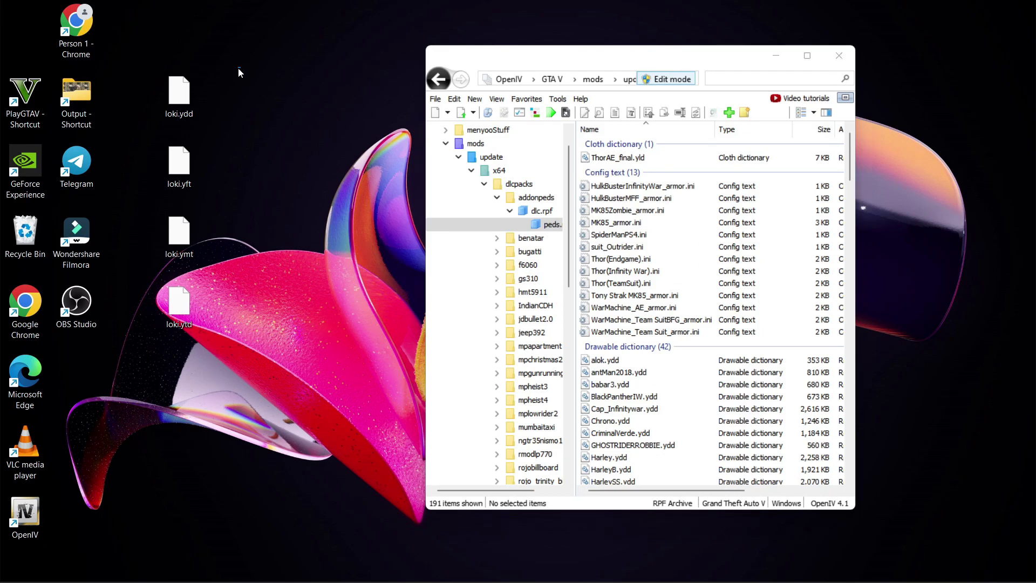
{"action": "left_click_drag", "start_coordinate": [235, 75], "coordinate": [154, 335]}
{"action": "left_click_drag", "start_coordinate": [179, 164], "coordinate": [458, 240]}
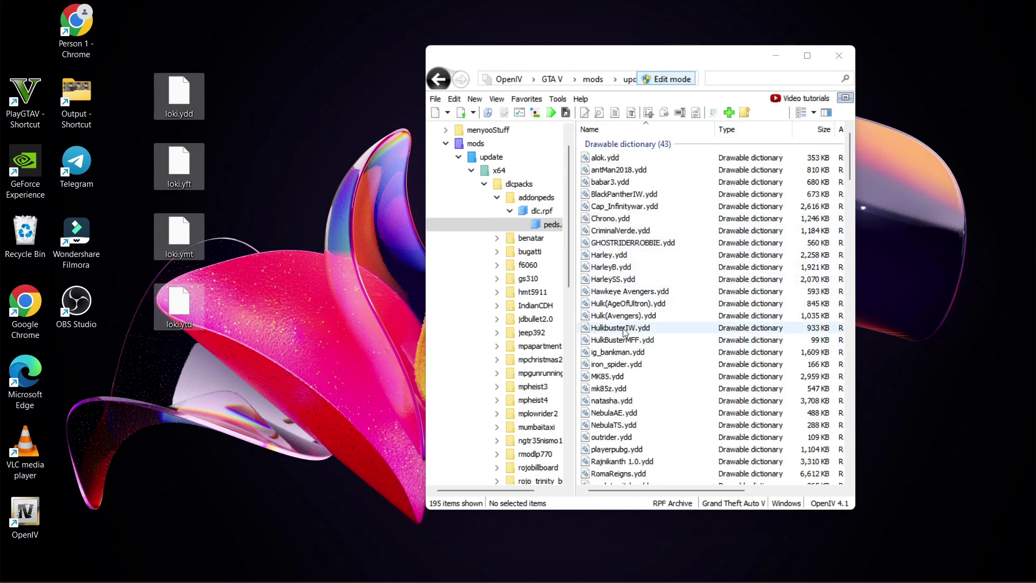
- Check peds.rpf for the added loki files, view loki.yft in the model viewer and close it
{"action": "scroll", "coordinate": [623, 330], "scroll_direction": "down", "scroll_amount": 9}
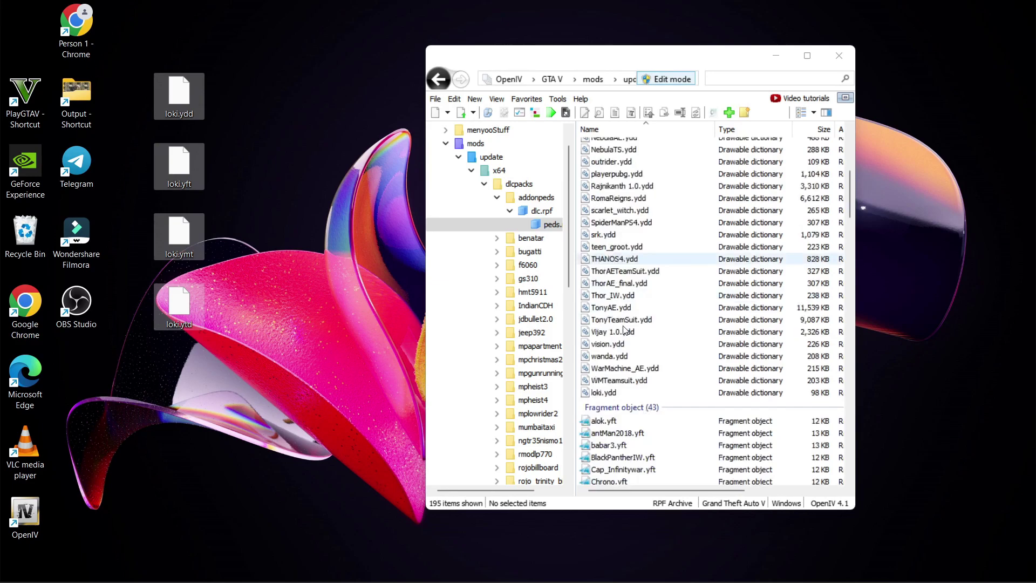
{"action": "scroll", "coordinate": [623, 330], "scroll_direction": "down", "scroll_amount": 9}
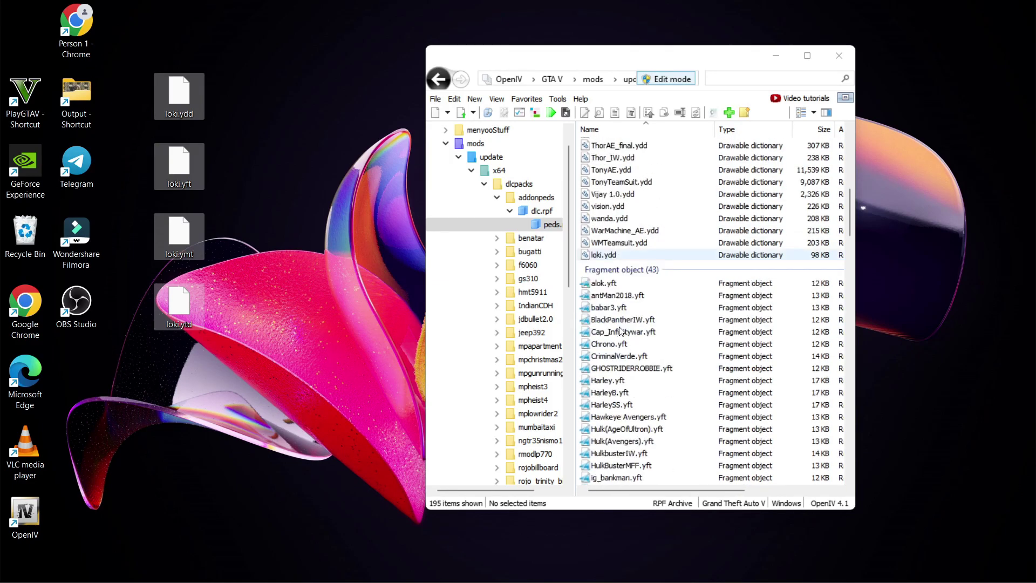
{"action": "scroll", "coordinate": [621, 330], "scroll_direction": "down", "scroll_amount": 5}
{"action": "left_click_drag", "start_coordinate": [620, 330], "coordinate": [613, 241]}
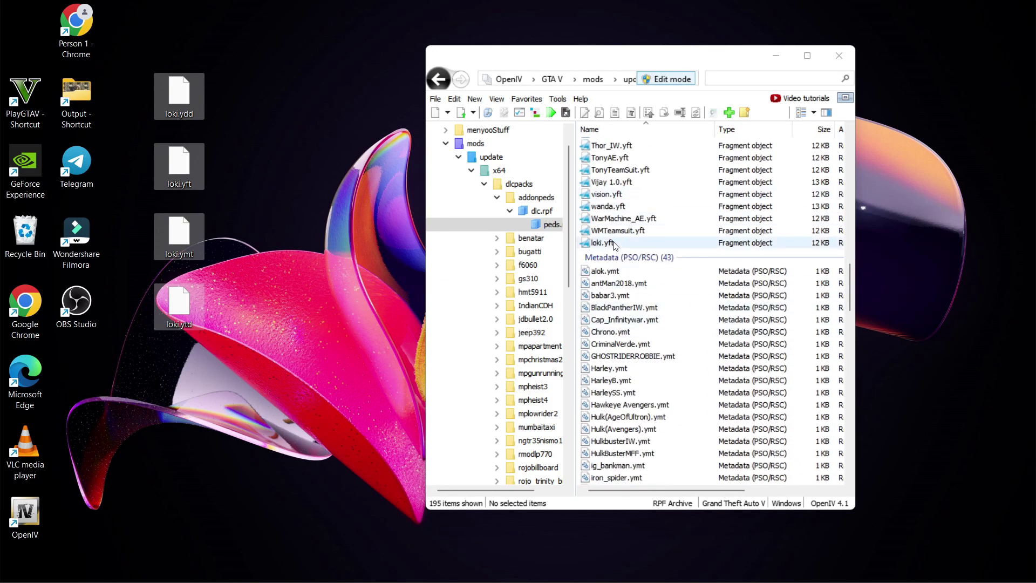
{"action": "double_click", "coordinate": [610, 243]}
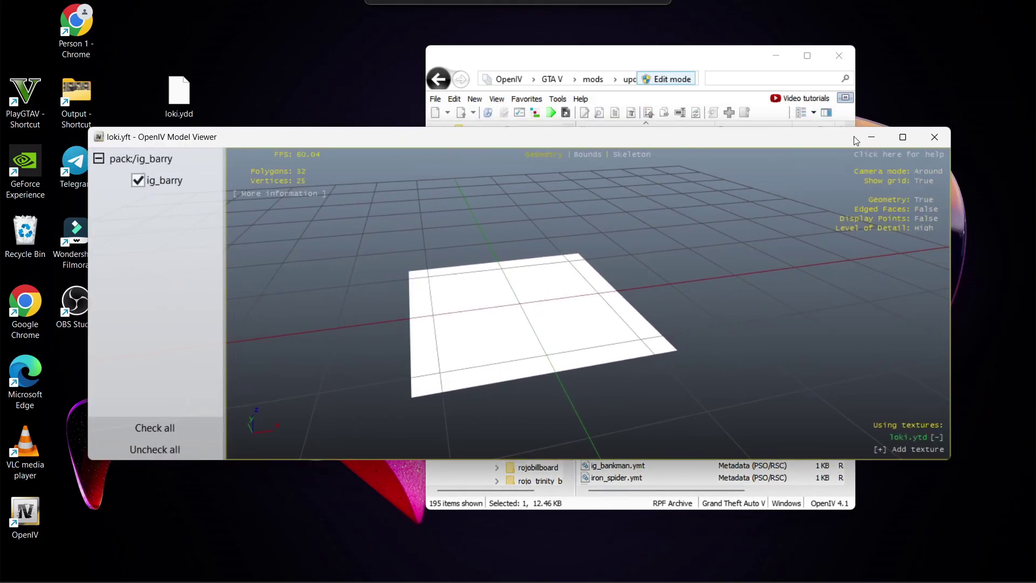
{"action": "left_click", "coordinate": [933, 137]}
- Find loki.ymt among the metadata files in peds.rpf and try to open it
{"action": "scroll", "coordinate": [675, 251], "scroll_direction": "down", "scroll_amount": 15}
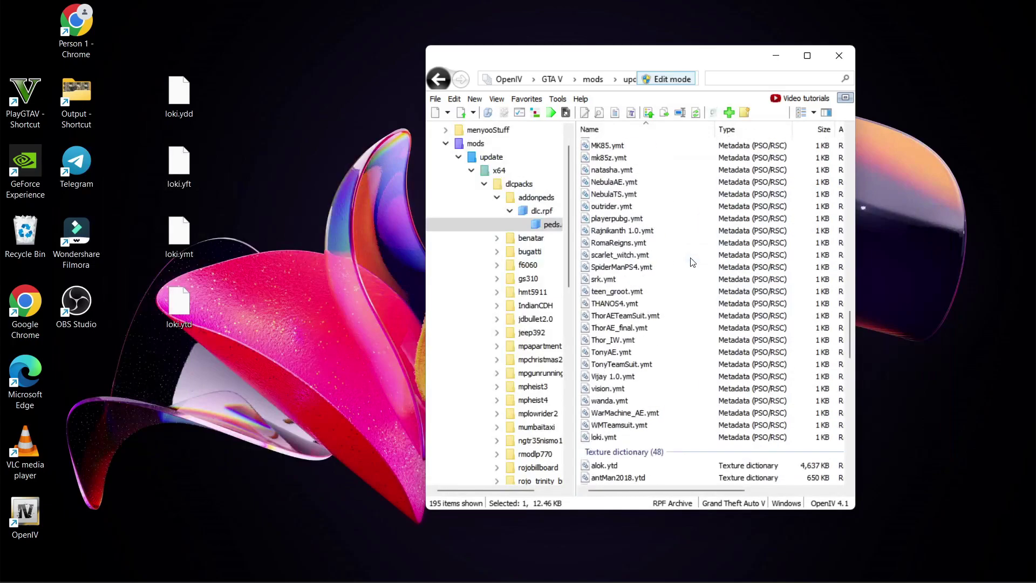
{"action": "scroll", "coordinate": [654, 248], "scroll_direction": "down", "scroll_amount": 3}
{"action": "scroll", "coordinate": [654, 249], "scroll_direction": "up", "scroll_amount": 3}
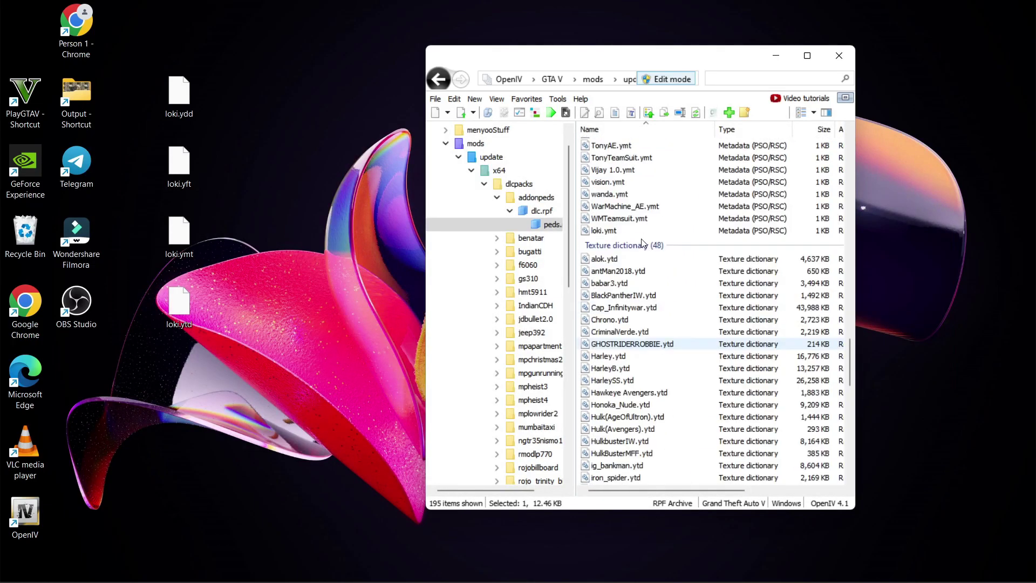
{"action": "left_click", "coordinate": [593, 232]}
{"action": "double_click", "coordinate": [593, 233]}
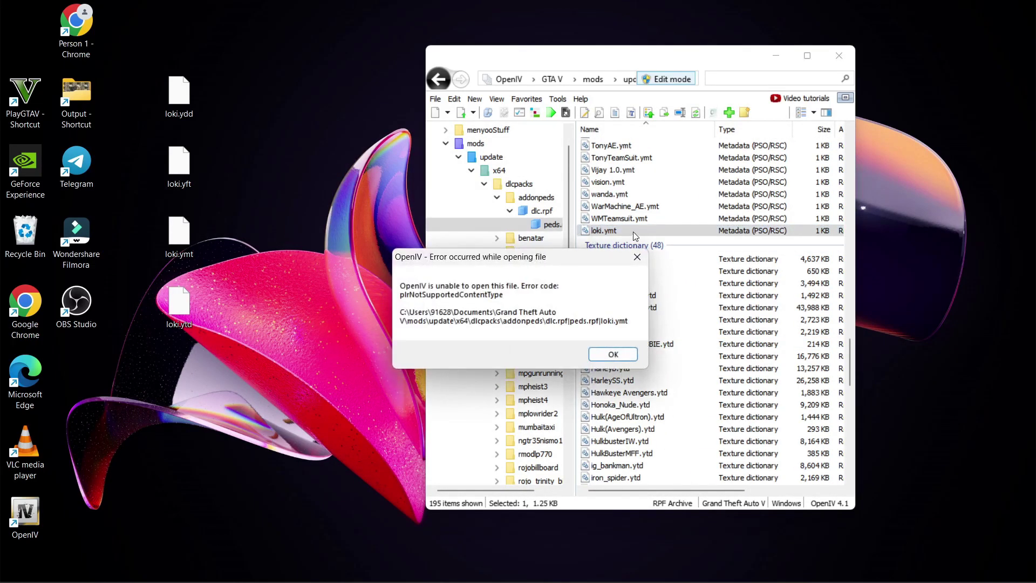
{"action": "key", "text": "Return"}
- View the textures of loki.ytd in the texture editor and close it
{"action": "scroll", "coordinate": [631, 221], "scroll_direction": "down", "scroll_amount": 17}
{"action": "double_click", "coordinate": [628, 210]}
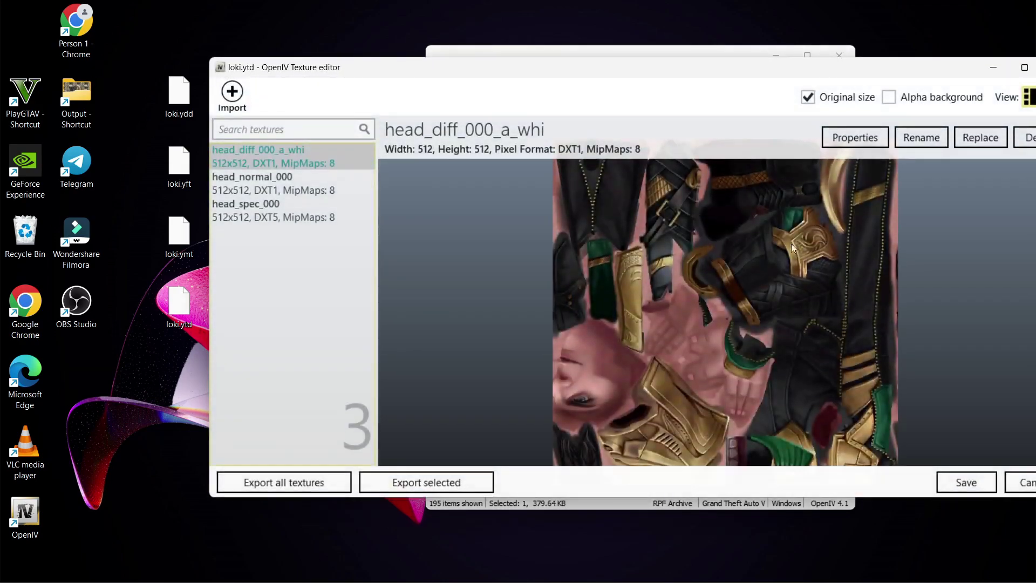
{"action": "left_click_drag", "start_coordinate": [965, 59], "coordinate": [763, 81]}
{"action": "left_click", "coordinate": [846, 90]}
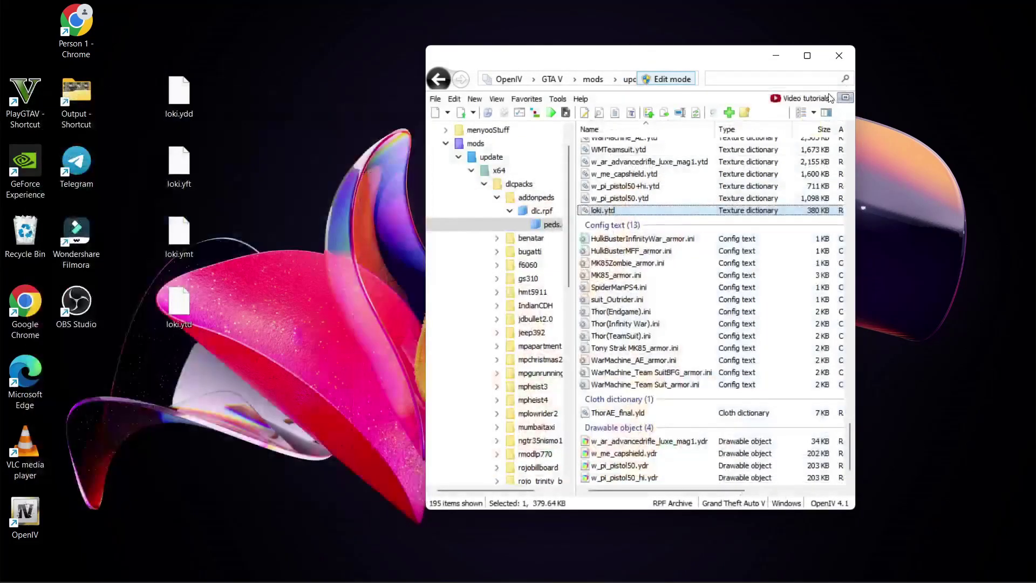
- Close the archive manager and open the Grand Theft Auto V folder under Documents in File Explorer
{"action": "left_click", "coordinate": [838, 60]}
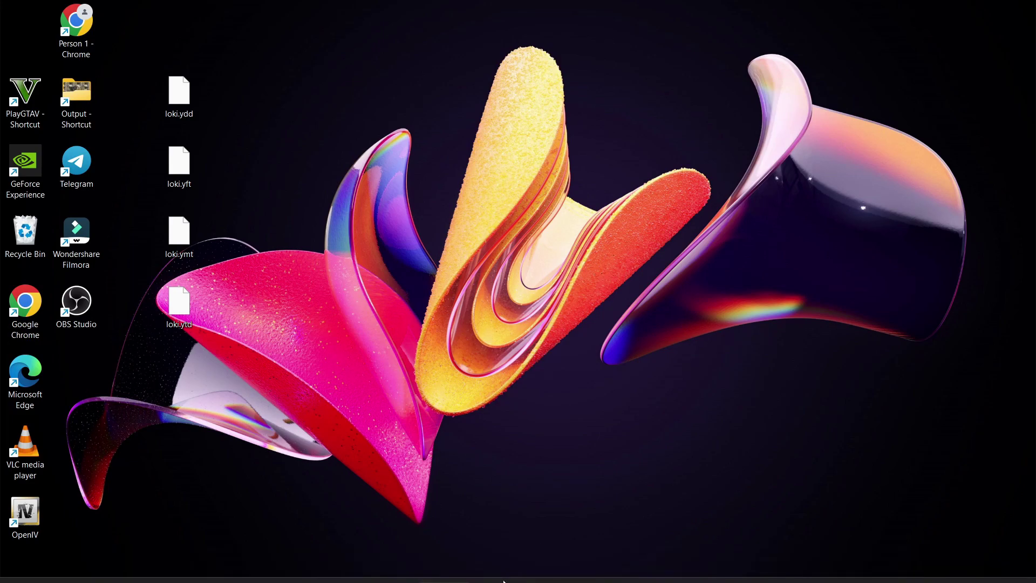
{"action": "left_click", "coordinate": [495, 566]}
{"action": "left_click_drag", "start_coordinate": [514, 86], "coordinate": [812, 56]}
{"action": "scroll", "coordinate": [572, 350], "scroll_direction": "down", "scroll_amount": 2}
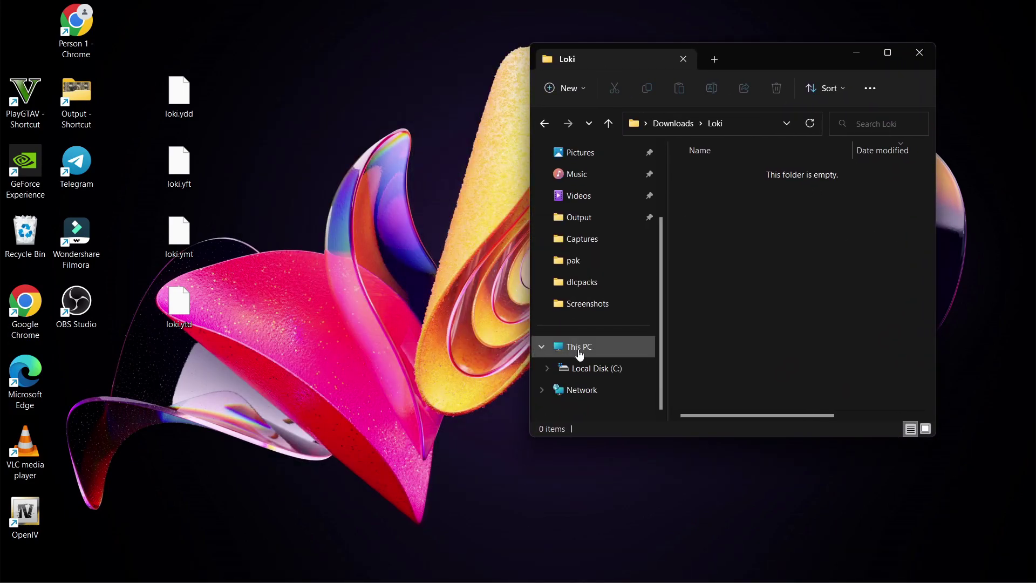
{"action": "left_click", "coordinate": [580, 352]}
{"action": "scroll", "coordinate": [594, 249], "scroll_direction": "up", "scroll_amount": 2}
{"action": "left_click", "coordinate": [591, 205]}
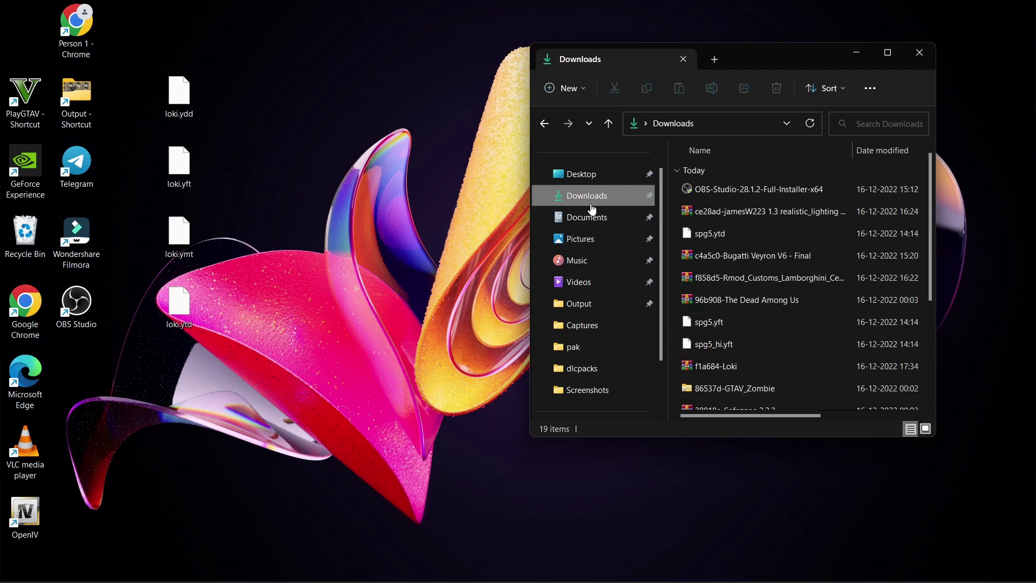
{"action": "left_click", "coordinate": [599, 219]}
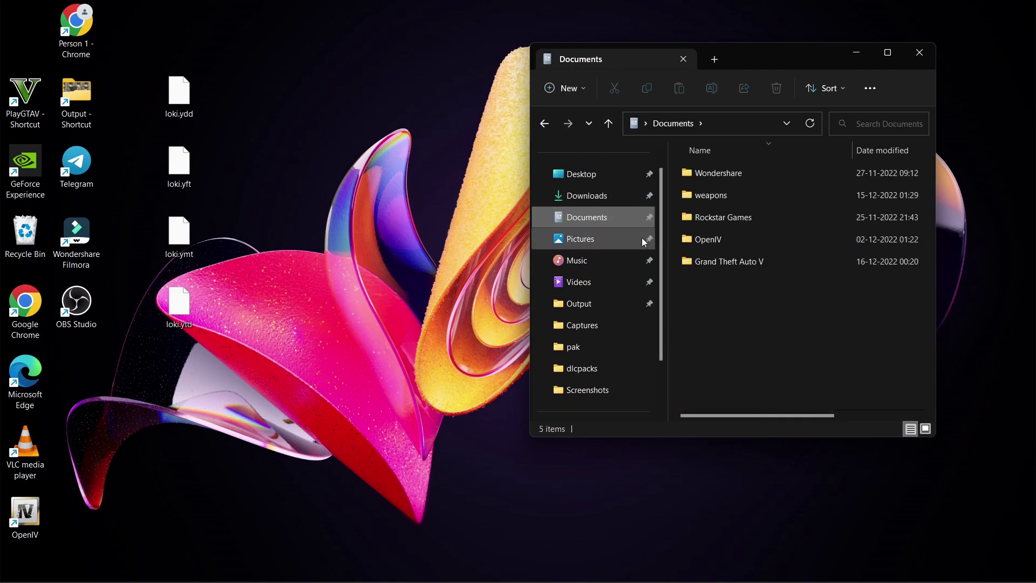
{"action": "double_click", "coordinate": [779, 261]}
- Run AddonPeds Editor as administrator from the Grand Theft Auto V folder and reposition its window
{"action": "scroll", "coordinate": [757, 237], "scroll_direction": "down", "scroll_amount": 5}
{"action": "scroll", "coordinate": [756, 238], "scroll_direction": "up", "scroll_amount": 3}
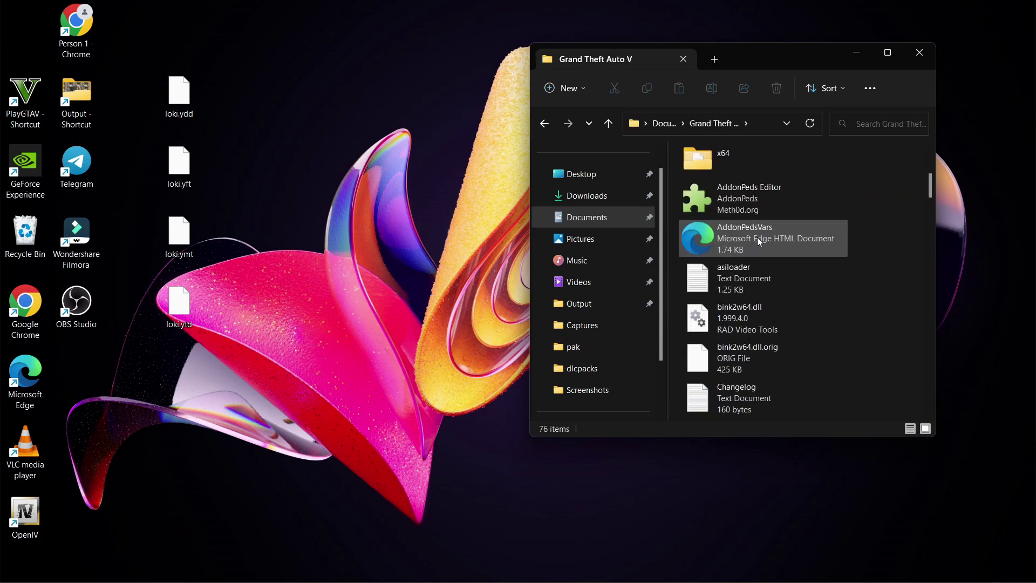
{"action": "right_click", "coordinate": [756, 203]}
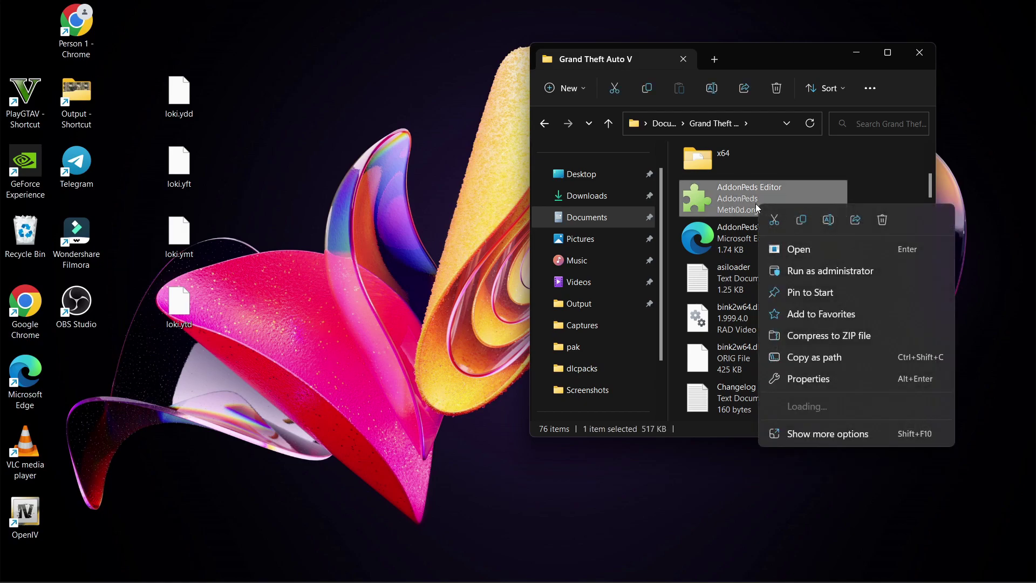
{"action": "left_click", "coordinate": [846, 271]}
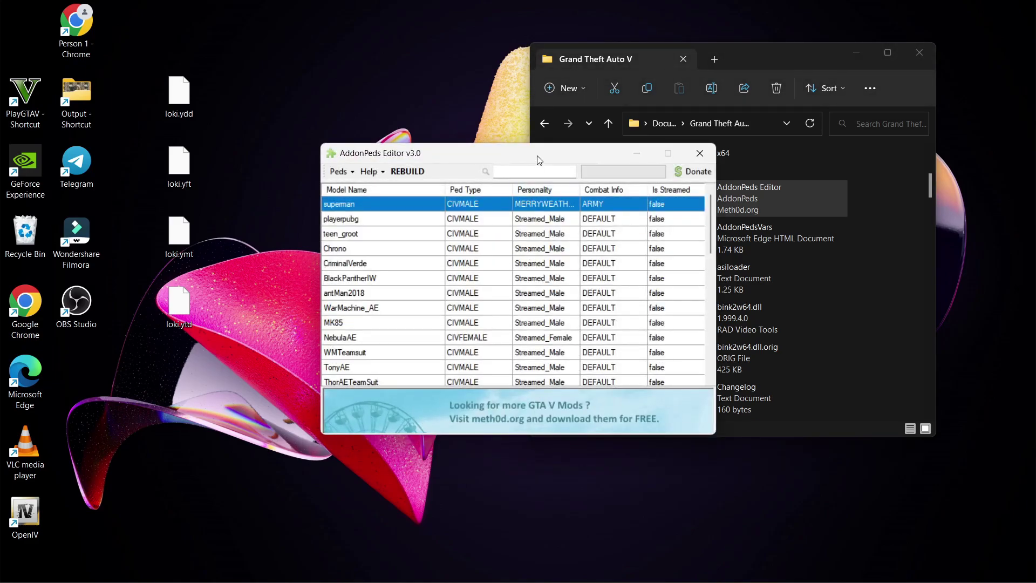
{"action": "left_click_drag", "start_coordinate": [538, 159], "coordinate": [710, 135]}
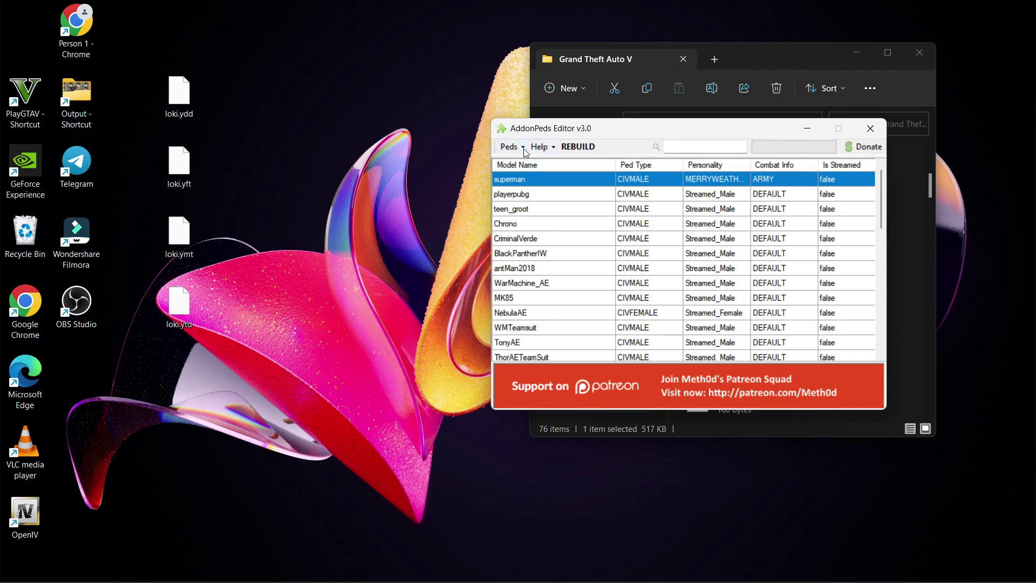
- Open the New Ped form beside the file browser and select the f1a684-Loki archive in Downloads for reference
{"action": "left_click", "coordinate": [509, 147]}
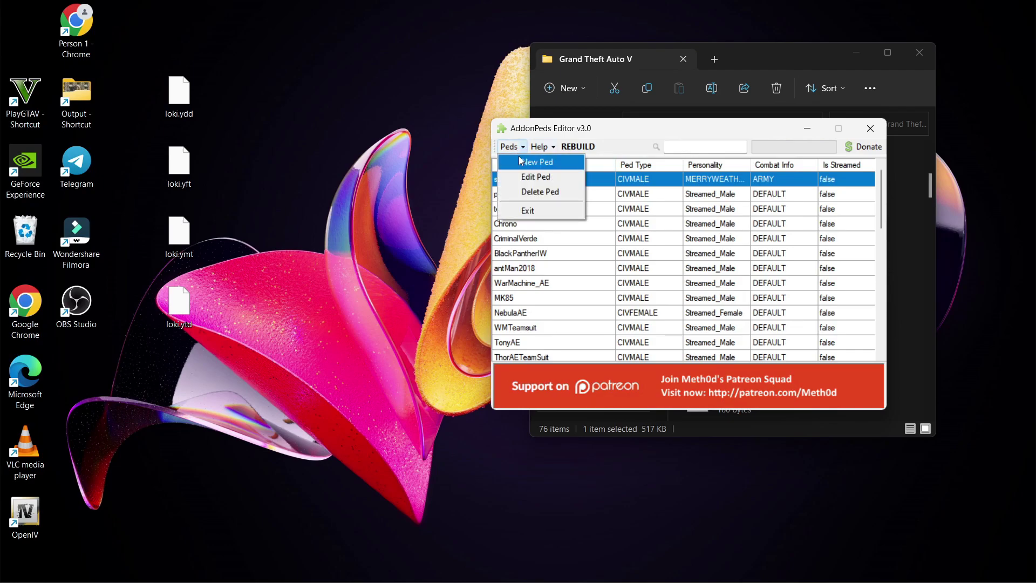
{"action": "left_click", "coordinate": [537, 162]}
{"action": "left_click_drag", "start_coordinate": [502, 195], "coordinate": [644, 166]}
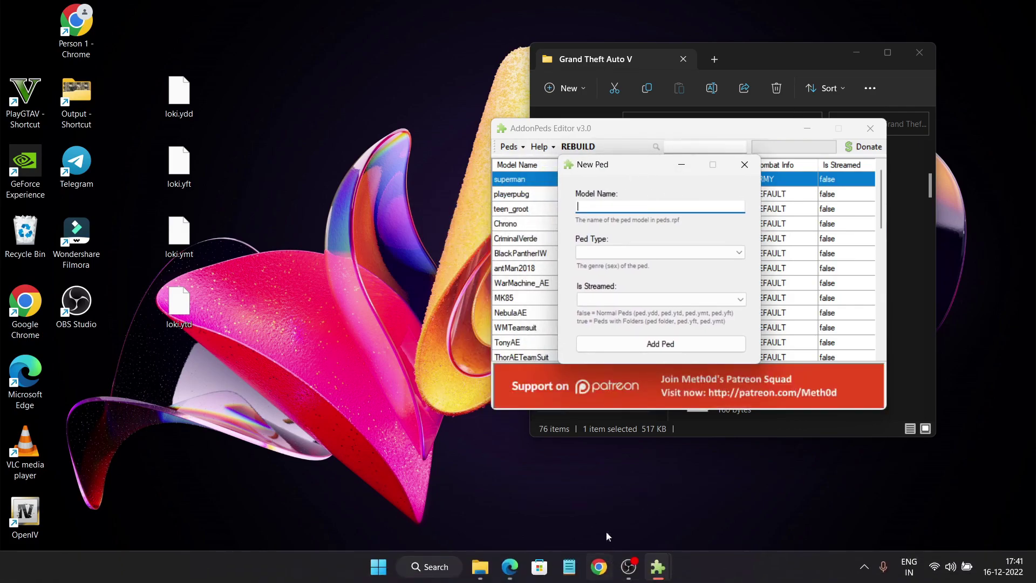
{"action": "left_click_drag", "start_coordinate": [737, 120], "coordinate": [404, 102]}
{"action": "left_click_drag", "start_coordinate": [621, 167], "coordinate": [372, 64]}
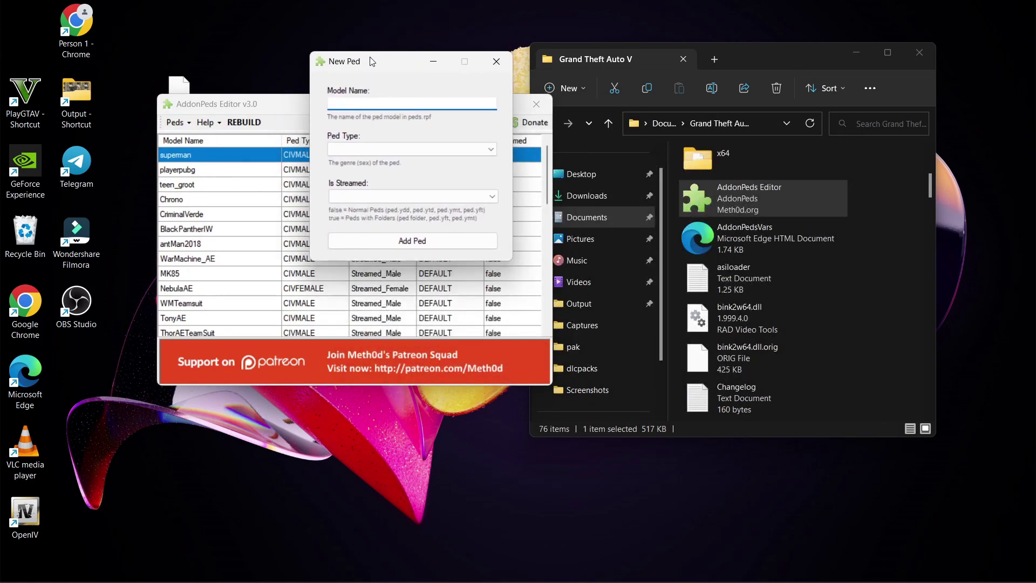
{"action": "left_click", "coordinate": [606, 198]}
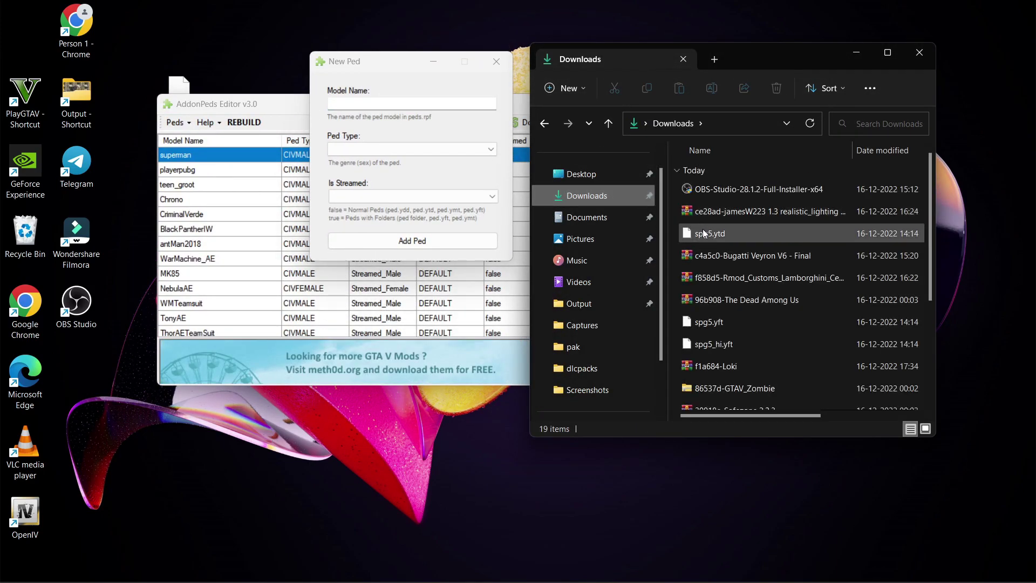
{"action": "scroll", "coordinate": [702, 259], "scroll_direction": "down", "scroll_amount": 3}
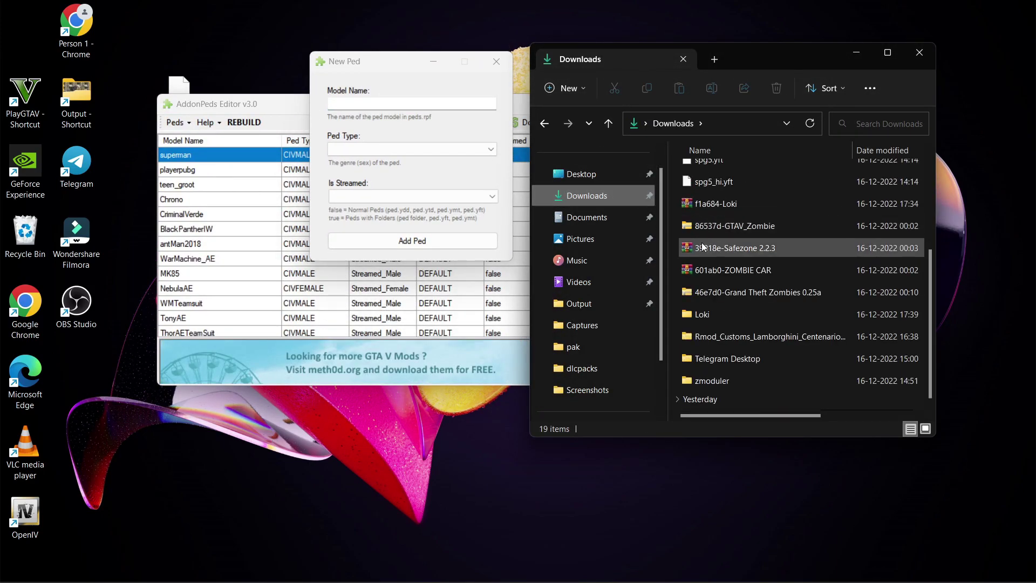
{"action": "left_click", "coordinate": [744, 203]}
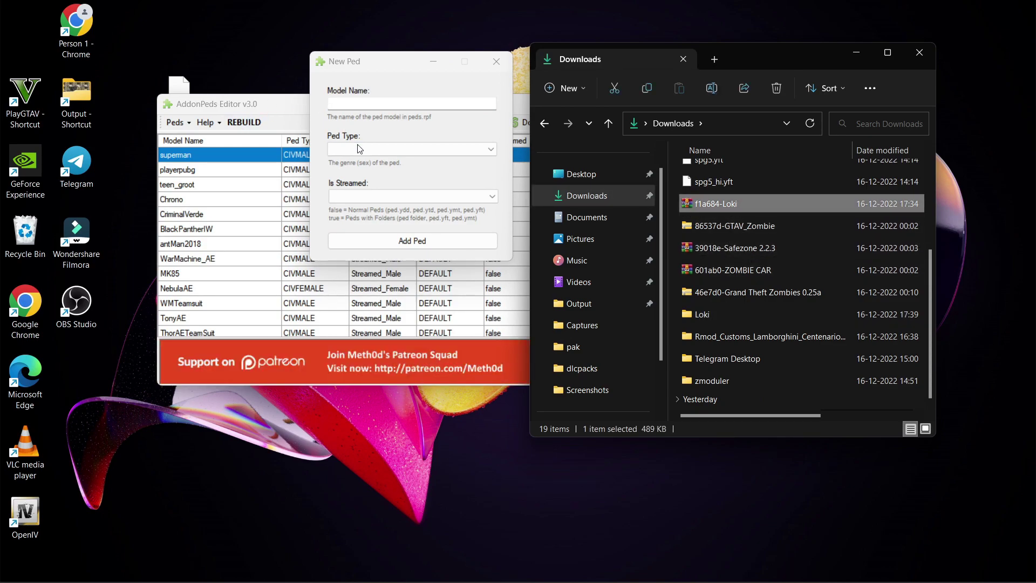
- Add a new ped with model name loki, ped type Male and Is Streamed set to false
{"action": "left_click", "coordinate": [374, 102]}
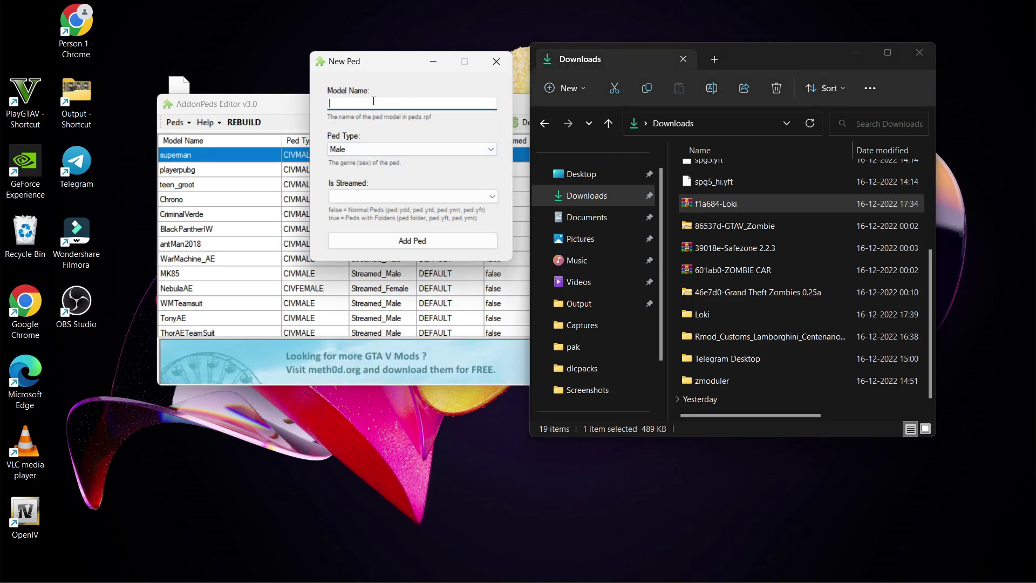
{"action": "left_click", "coordinate": [351, 147]}
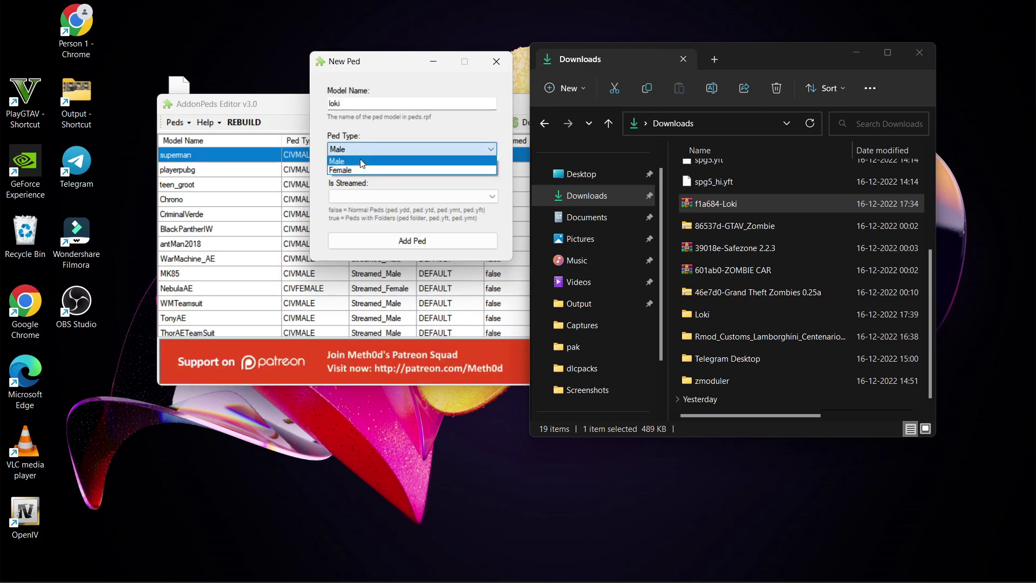
{"action": "left_click", "coordinate": [363, 161]}
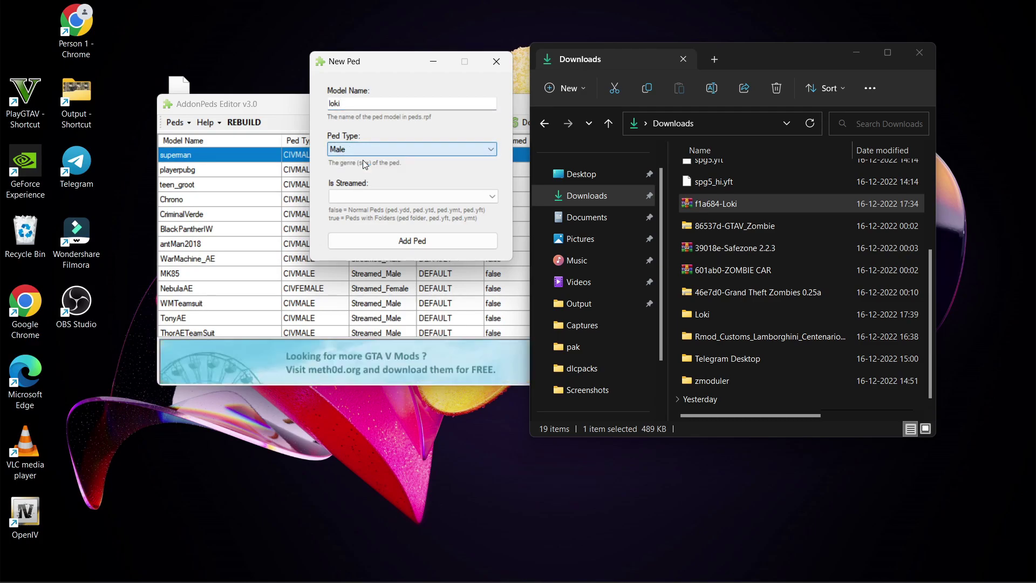
{"action": "left_click", "coordinate": [378, 197]}
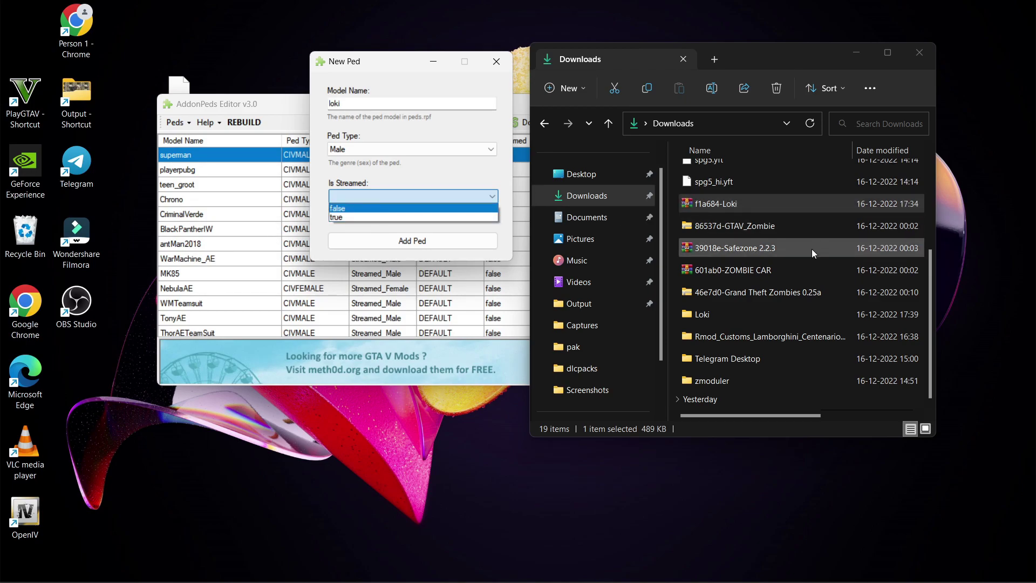
{"action": "left_click", "coordinate": [463, 210]}
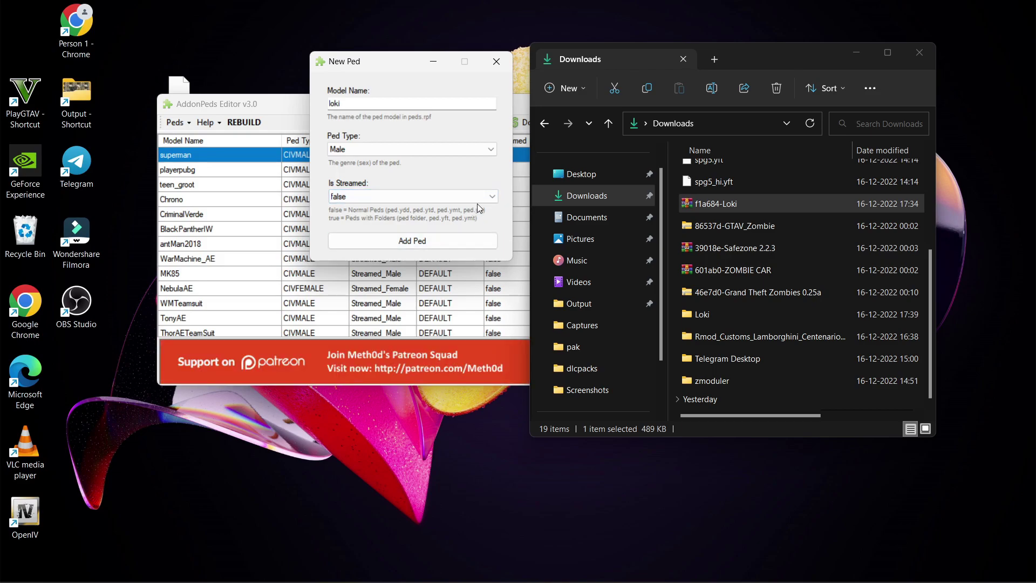
{"action": "left_click", "coordinate": [421, 243]}
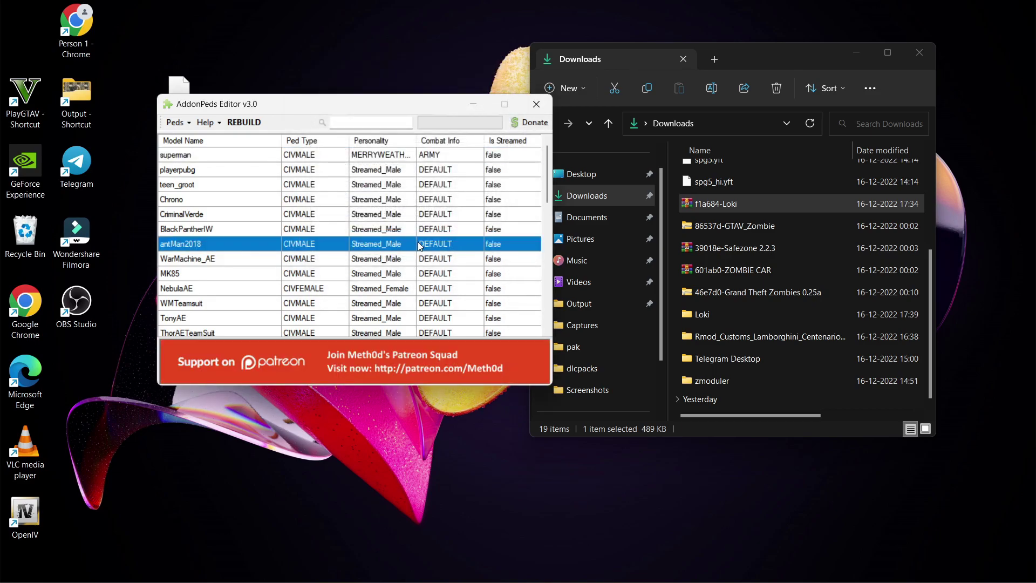
- Rebuild the add-on peds and clear the editor and file browser windows from the desktop
{"action": "left_click", "coordinate": [237, 122]}
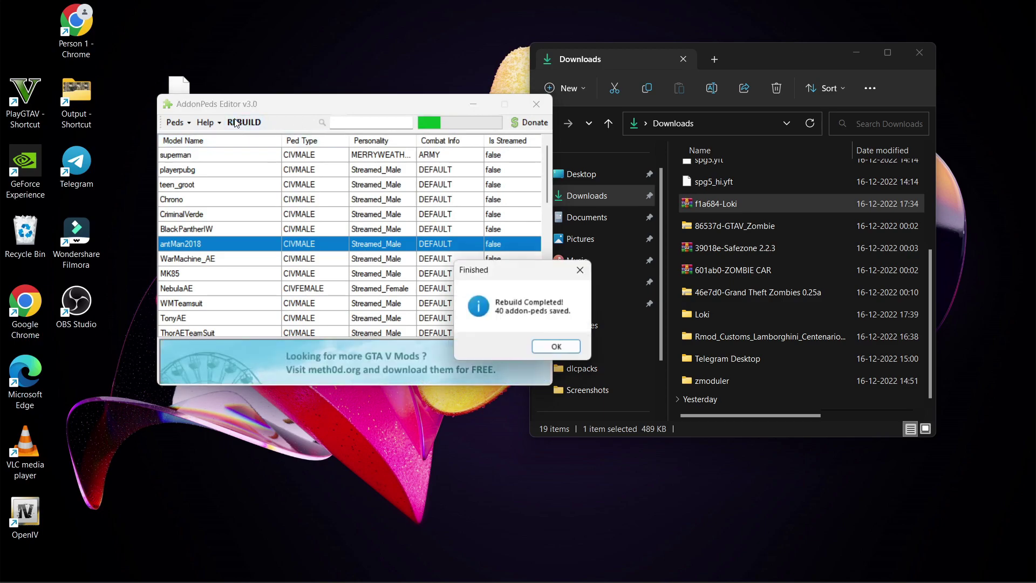
{"action": "left_click", "coordinate": [557, 347]}
{"action": "left_click", "coordinate": [573, 346]}
{"action": "left_click", "coordinate": [473, 104]}
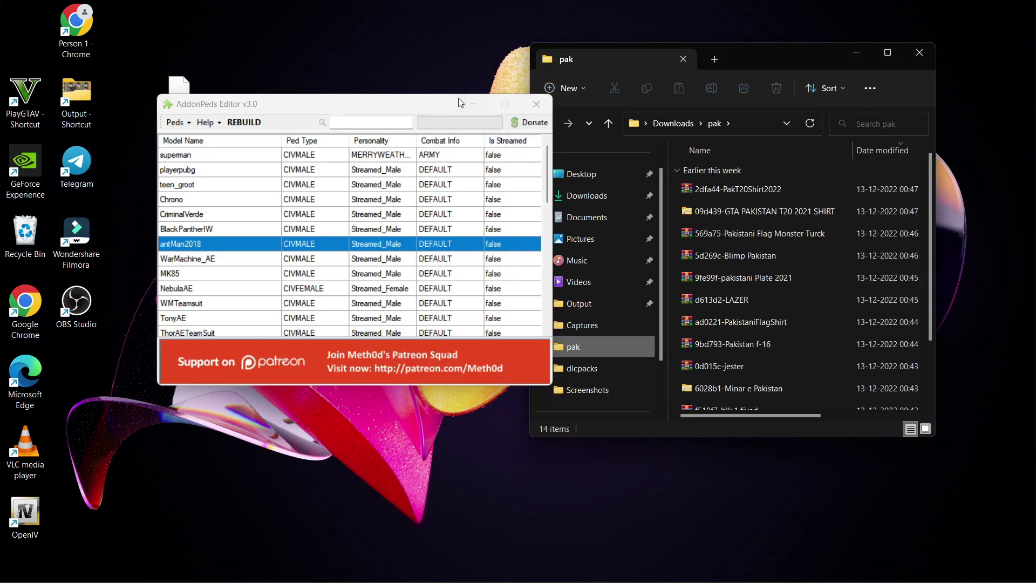
{"action": "left_click", "coordinate": [919, 53]}
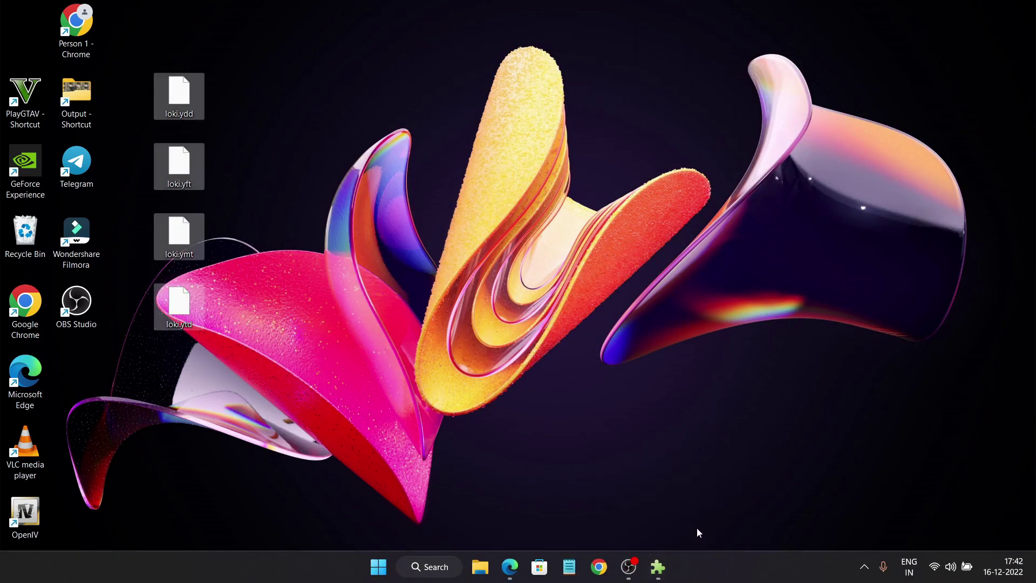
{"action": "mouse_move", "coordinate": [668, 571]}
{"action": "left_click", "coordinate": [696, 447]}
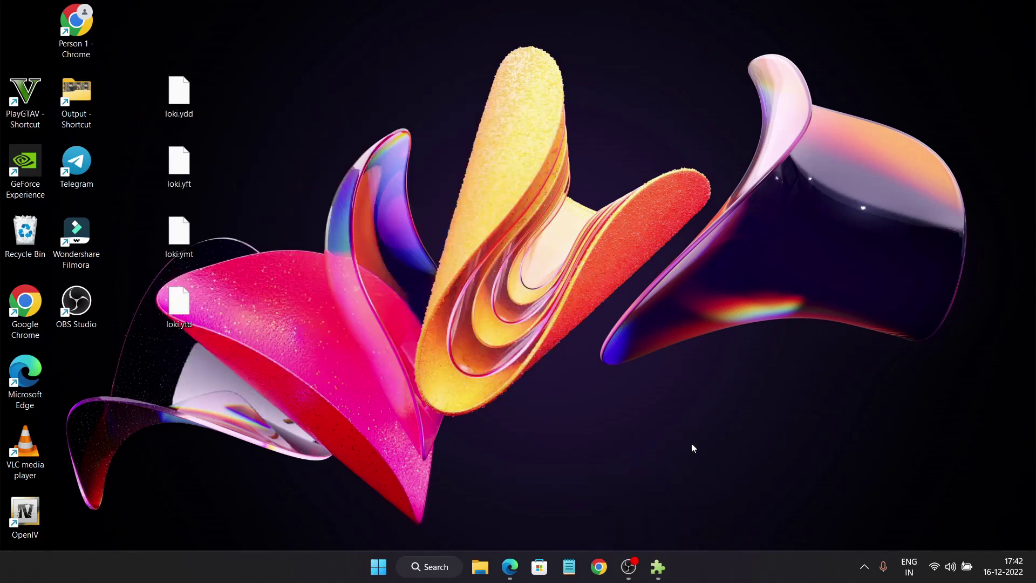
- Launch Grand Theft Auto V and walk the character out of the house to the parked white car
{"action": "double_click", "coordinate": [40, 102]}
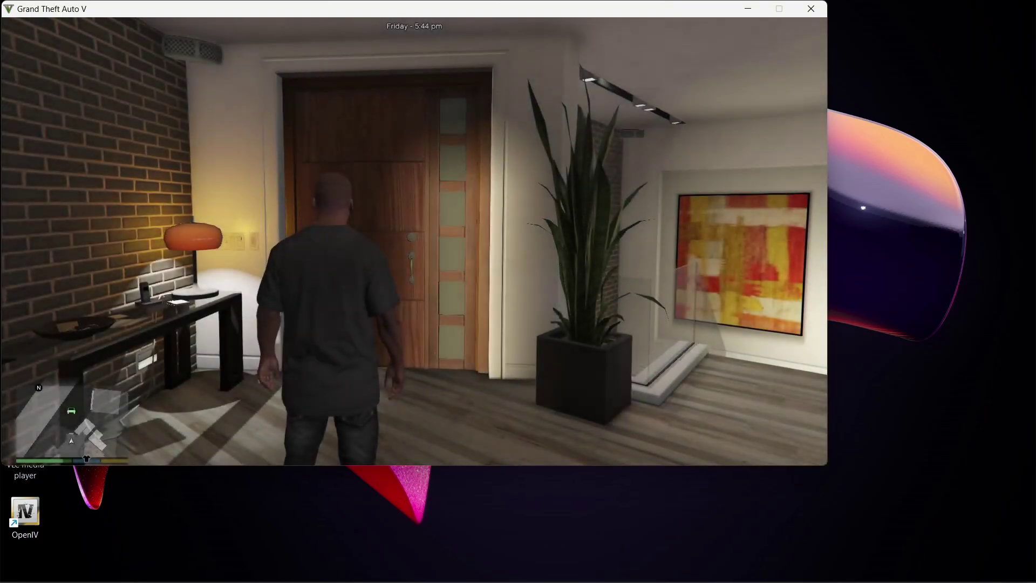
{"action": "key", "text": "w"}
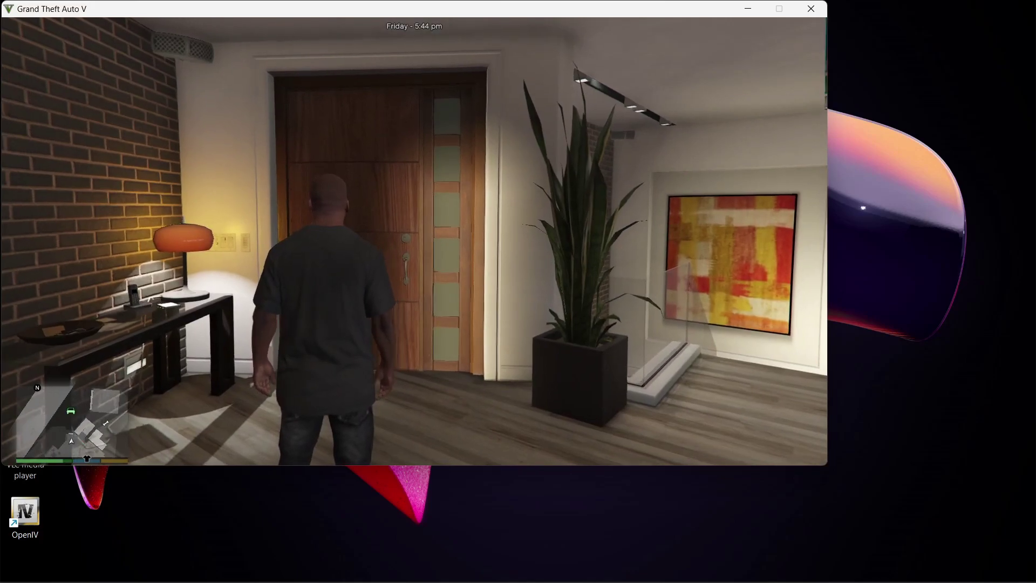
{"action": "key", "text": "w"}
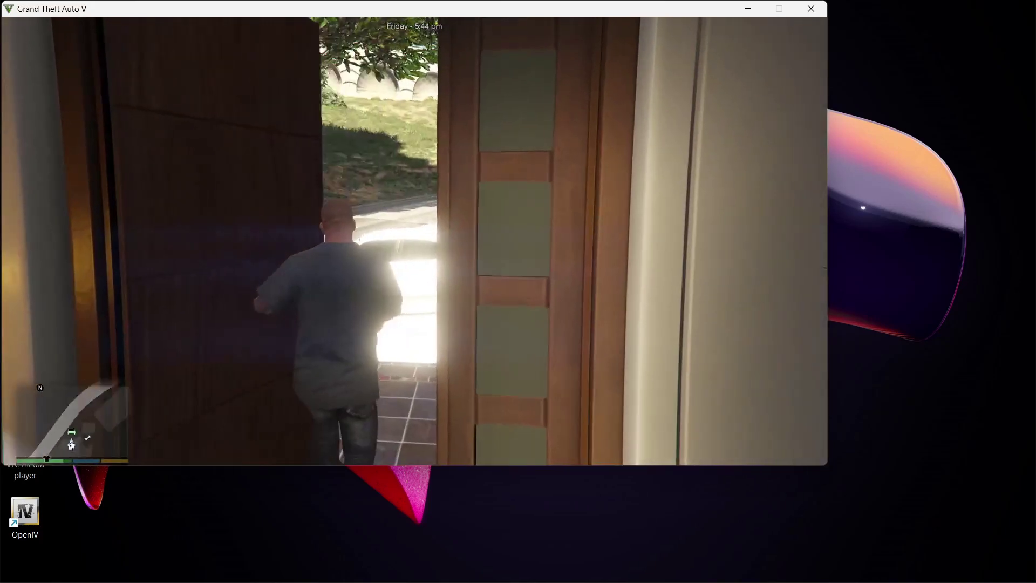
{"action": "key", "text": "w"}
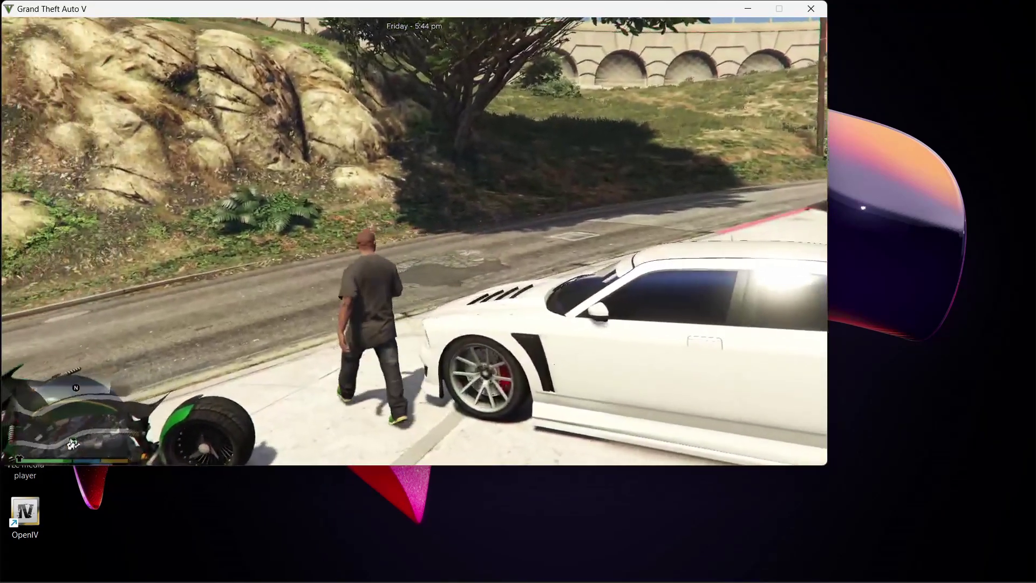
- Open the Ped Selector's Addon Peds list and change the player model to loki
{"action": "key", "text": "F4"}
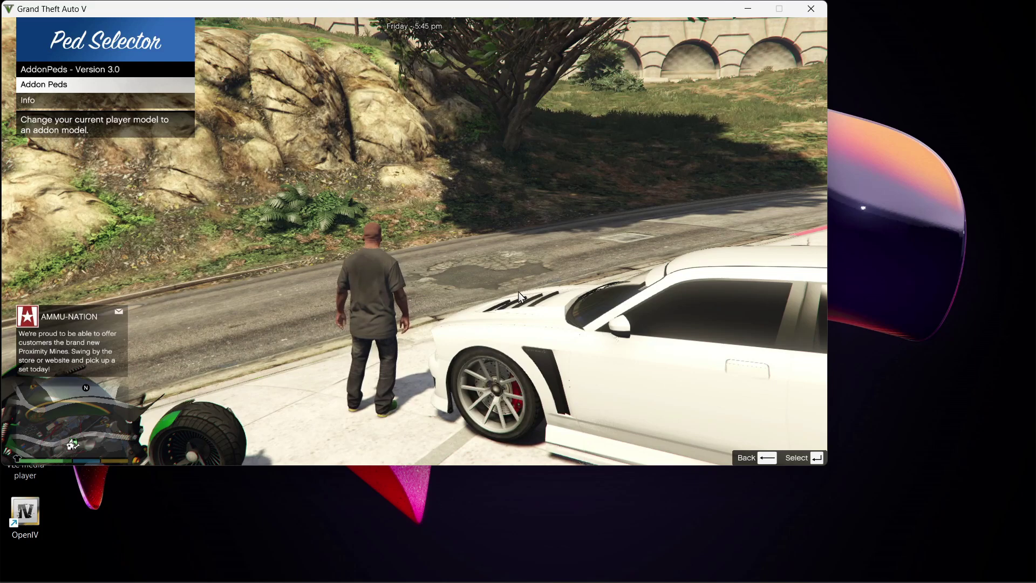
{"action": "key", "text": "Return"}
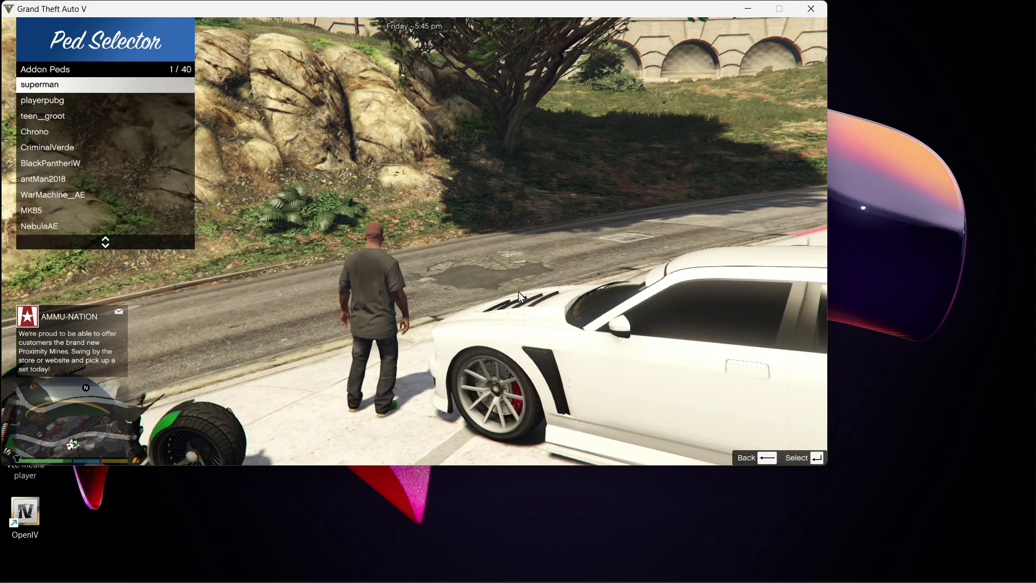
{"action": "key", "text": "Up"}
{"action": "key", "text": "Down"}
{"action": "key", "text": "Down"}
{"action": "key", "text": "Down"}
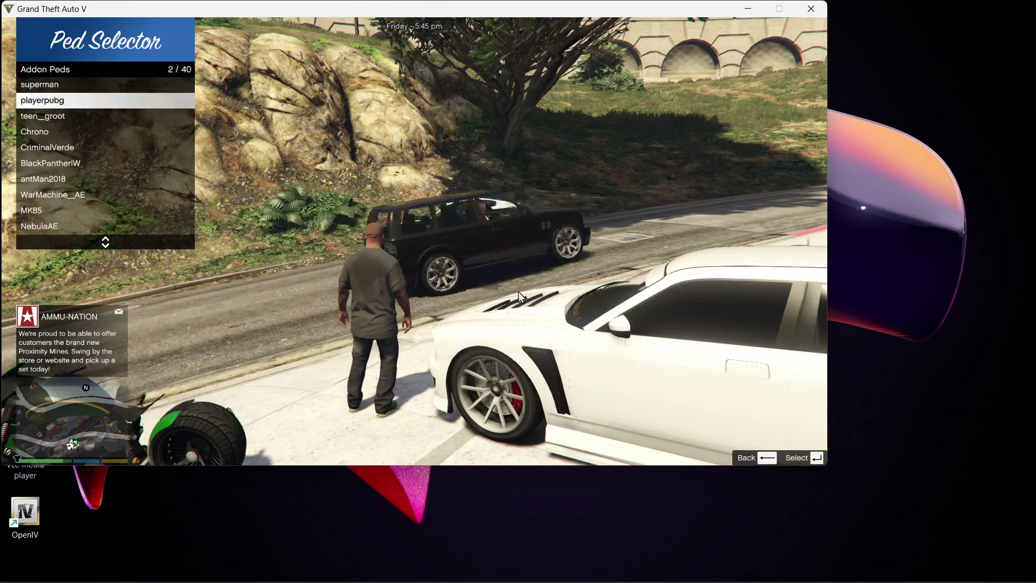
{"action": "key", "text": "Up"}
{"action": "key", "text": "Up"}
{"action": "key", "text": "Up"}
{"action": "key", "text": "Up"}
{"action": "key", "text": "Down"}
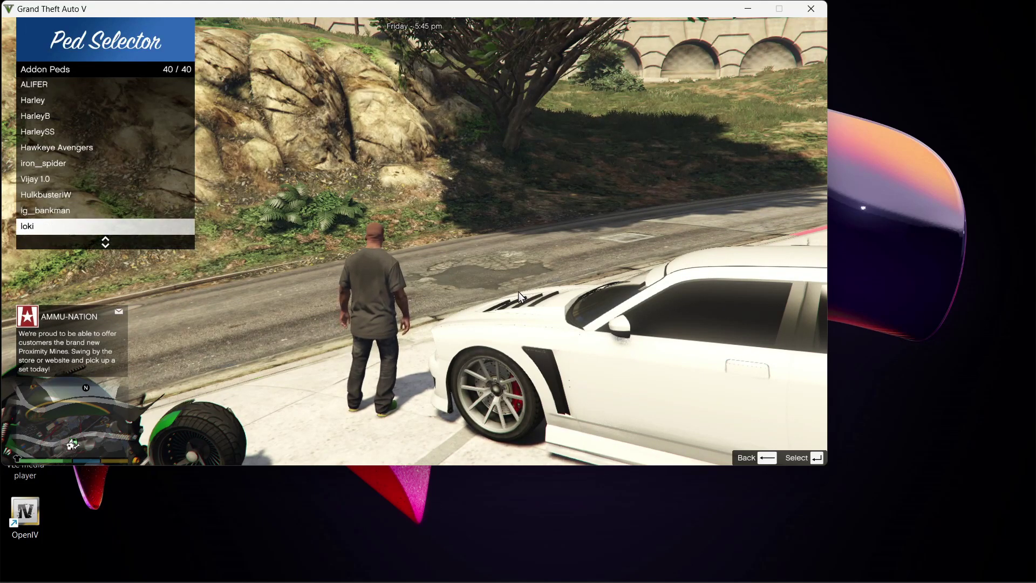
{"action": "key", "text": "Up"}
{"action": "key", "text": "Down"}
{"action": "key", "text": "Down"}
{"action": "key", "text": "Down"}
{"action": "key", "text": "Up"}
{"action": "key", "text": "Up"}
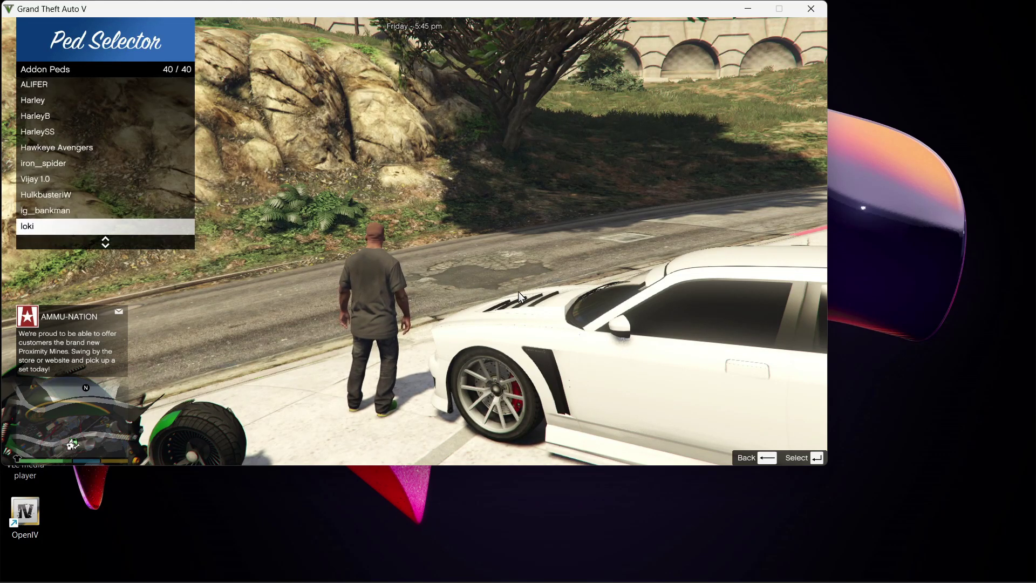
{"action": "key", "text": "Return"}
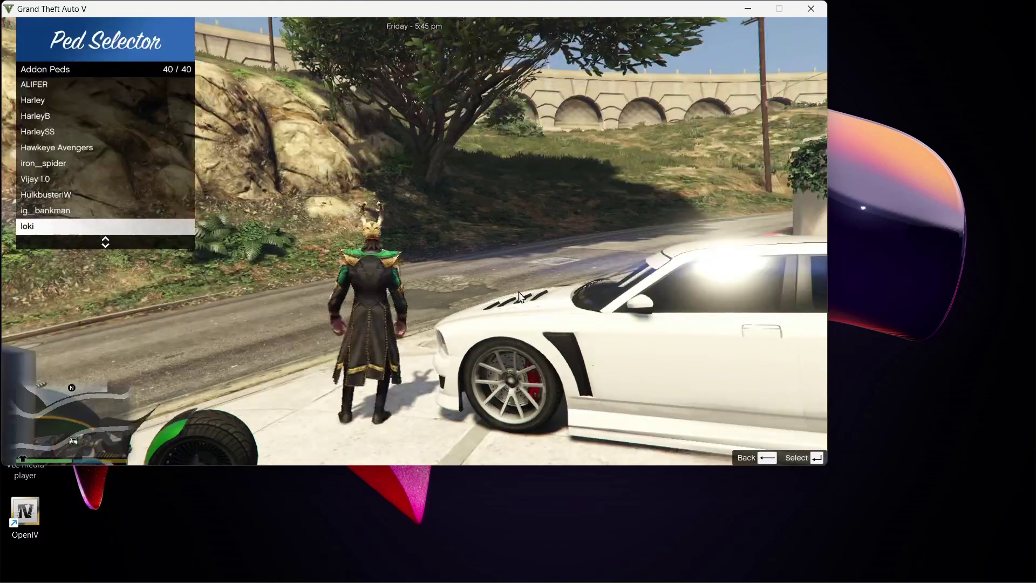
{"action": "mouse_move", "coordinate": [779, 72]}
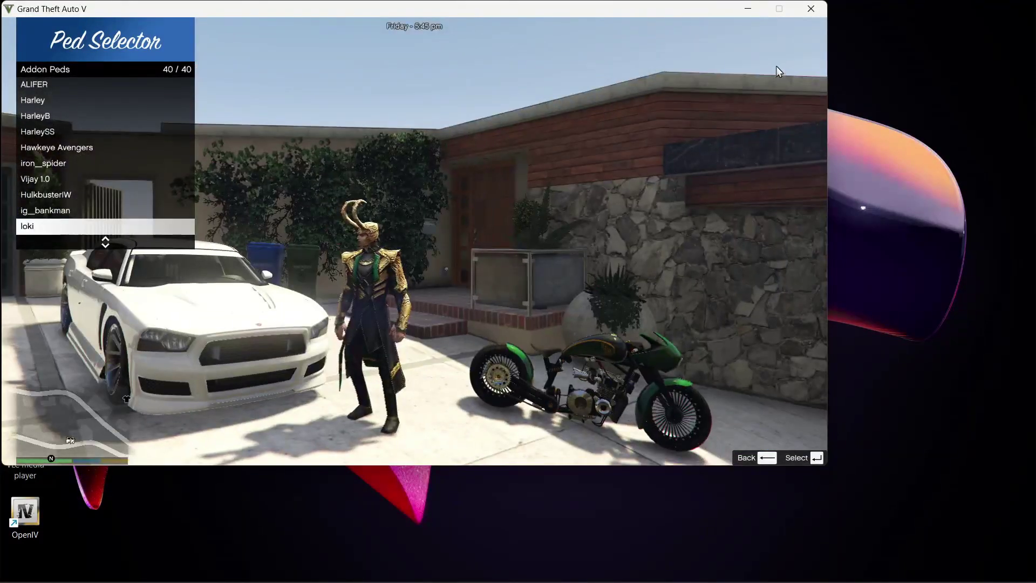
- Mount the green motorcycle beside the white car as Loki and ride it out of the driveway onto the street
{"action": "mouse_move", "coordinate": [820, 25]}
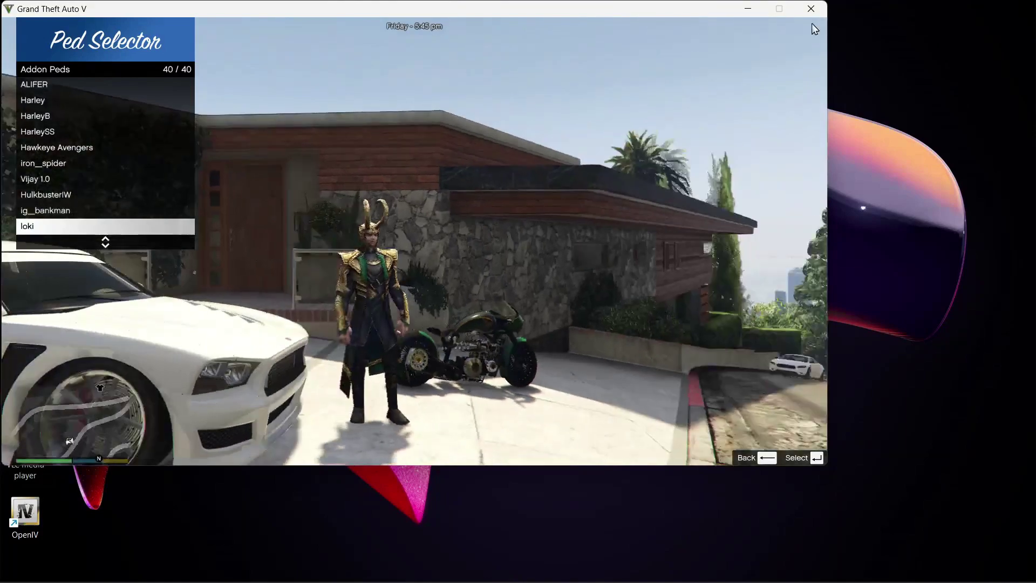
{"action": "key", "text": "f"}
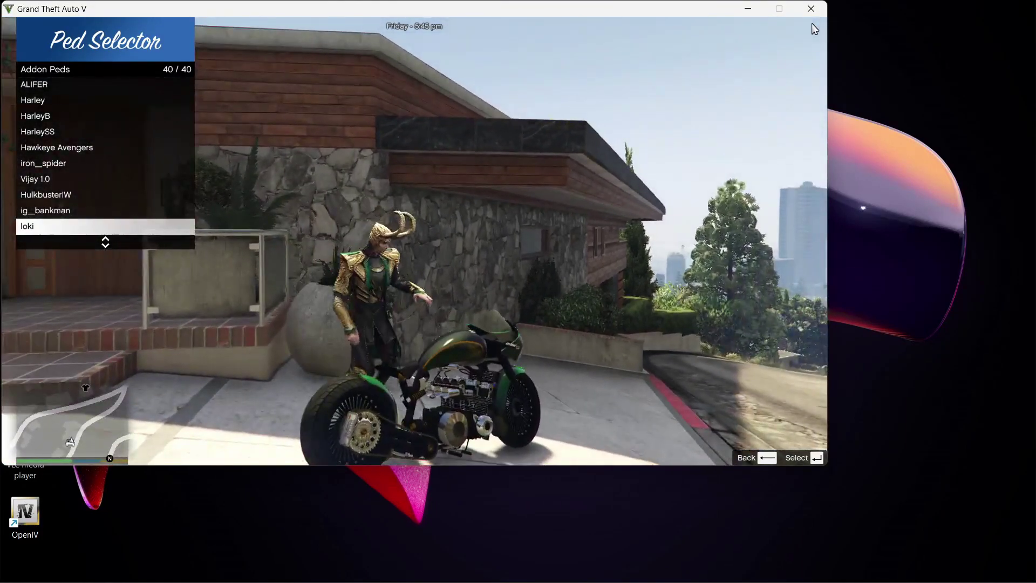
{"action": "key", "text": "w"}
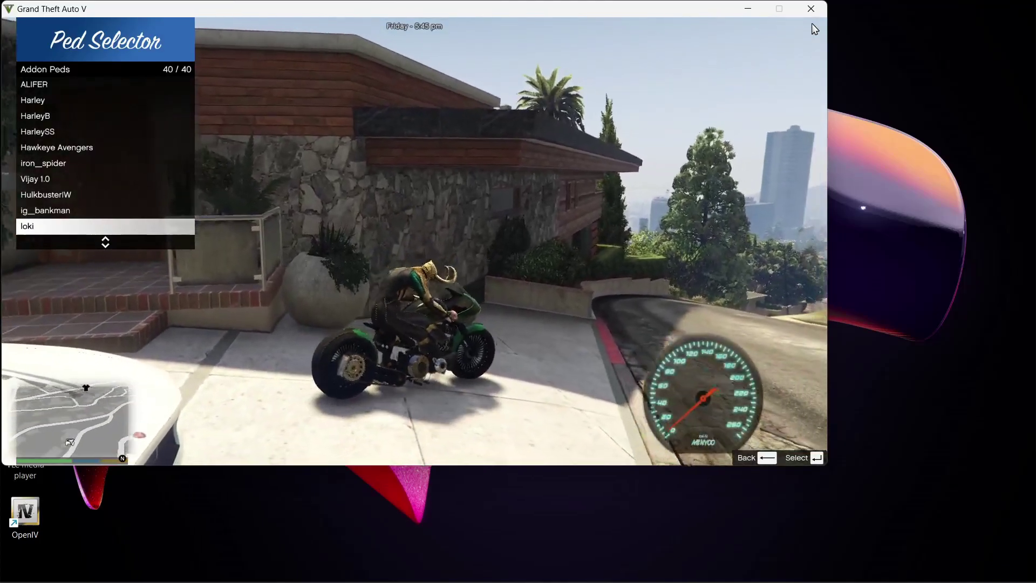
{"action": "key", "text": "w"}
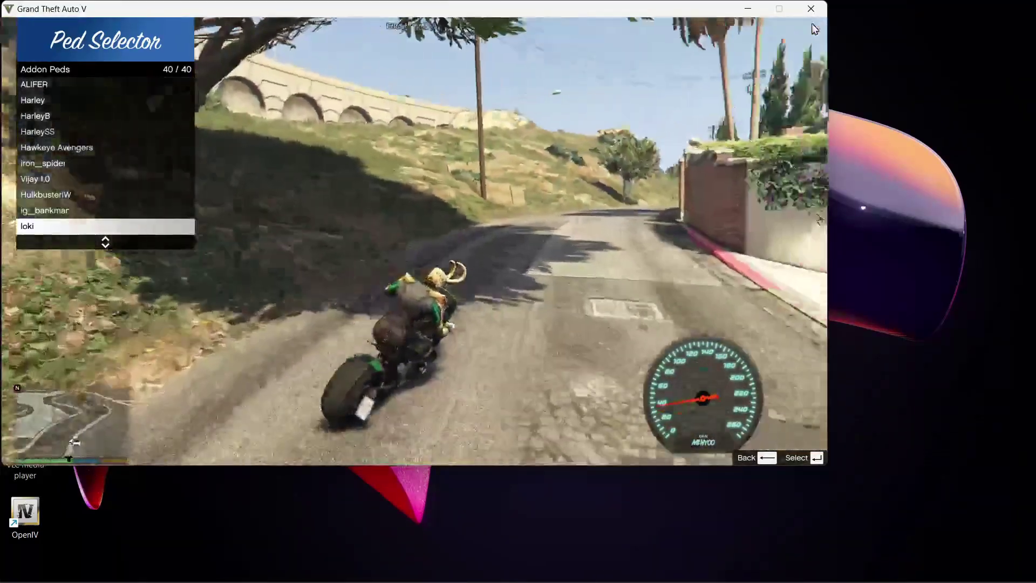
{"action": "key", "text": "w"}
{"action": "key", "text": "a"}
{"action": "key", "text": "w"}
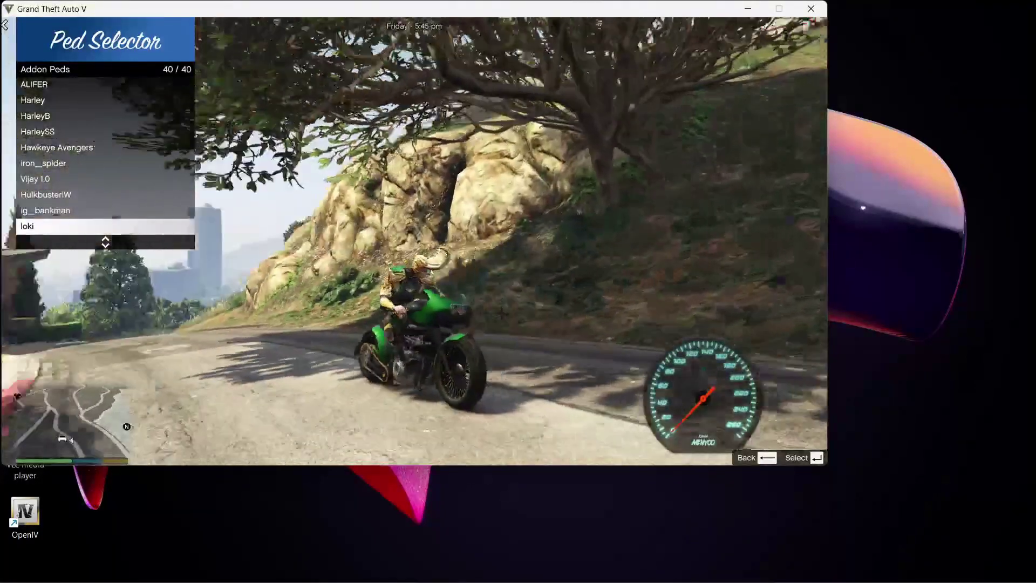
{"action": "key", "text": "w"}
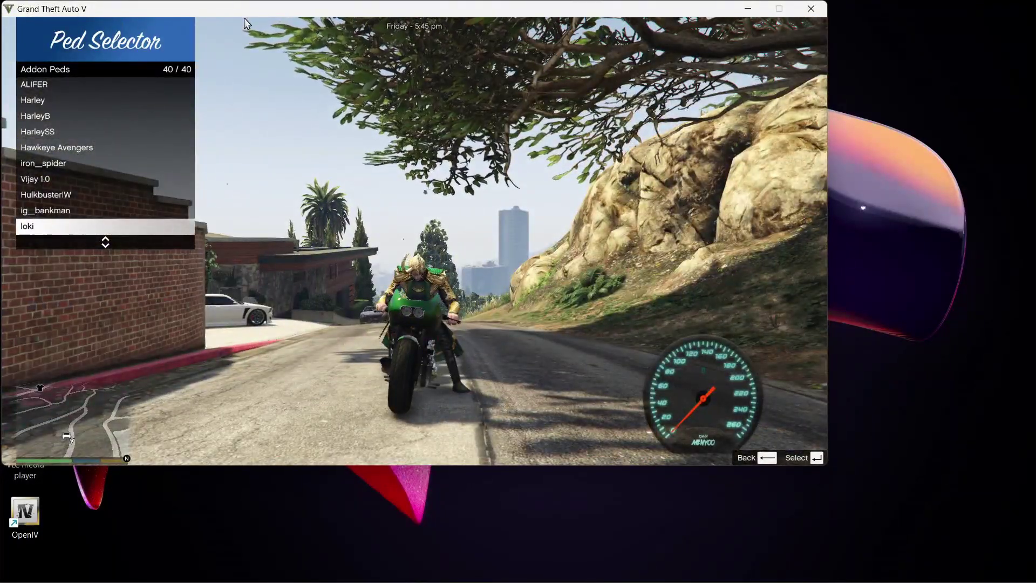
- Ride the motorcycle along the road past the brick wall and steer off onto the grassy hillside
{"action": "key", "text": "w"}
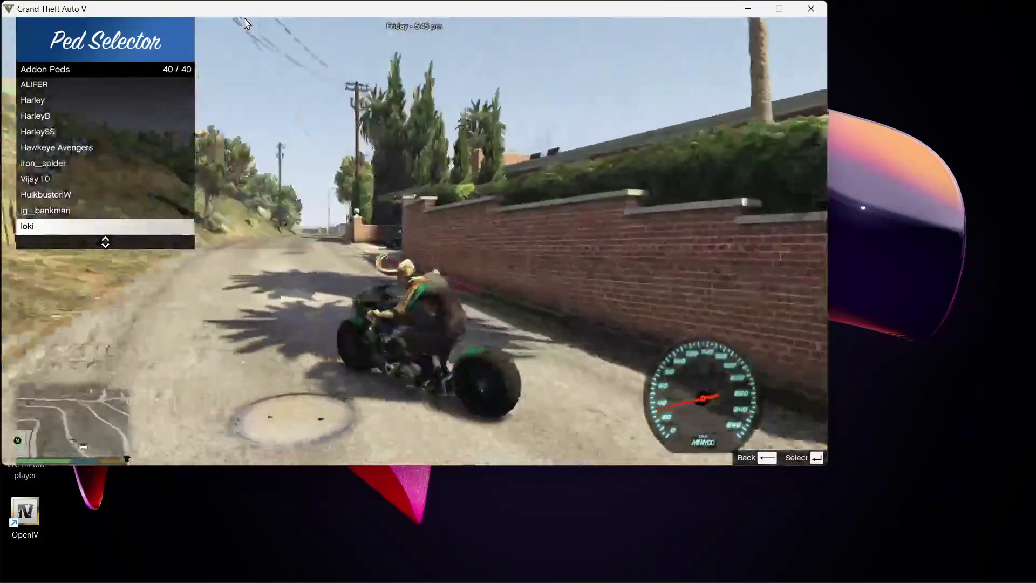
{"action": "key", "text": "w"}
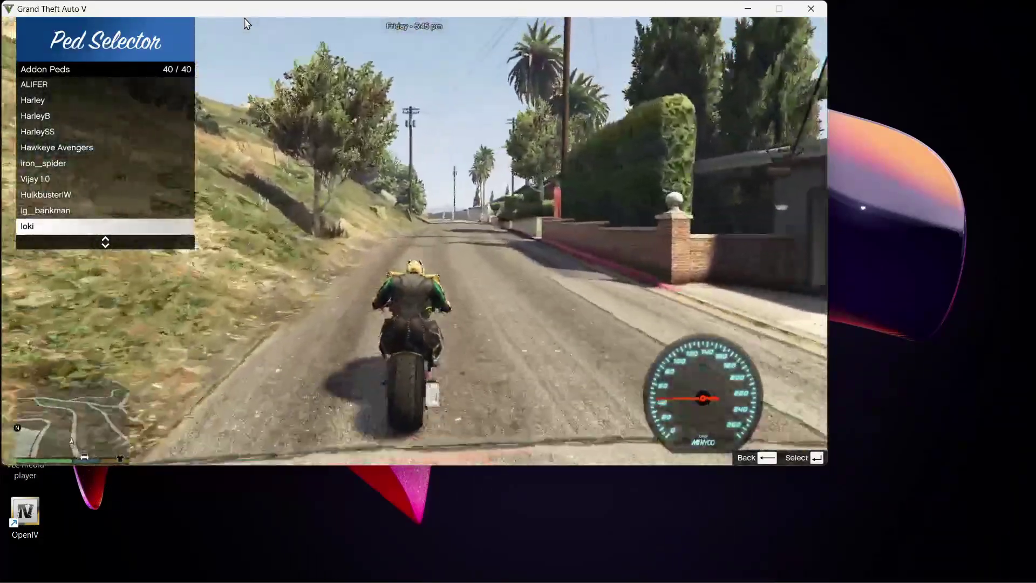
{"action": "key", "text": "w"}
{"action": "key", "text": "a"}
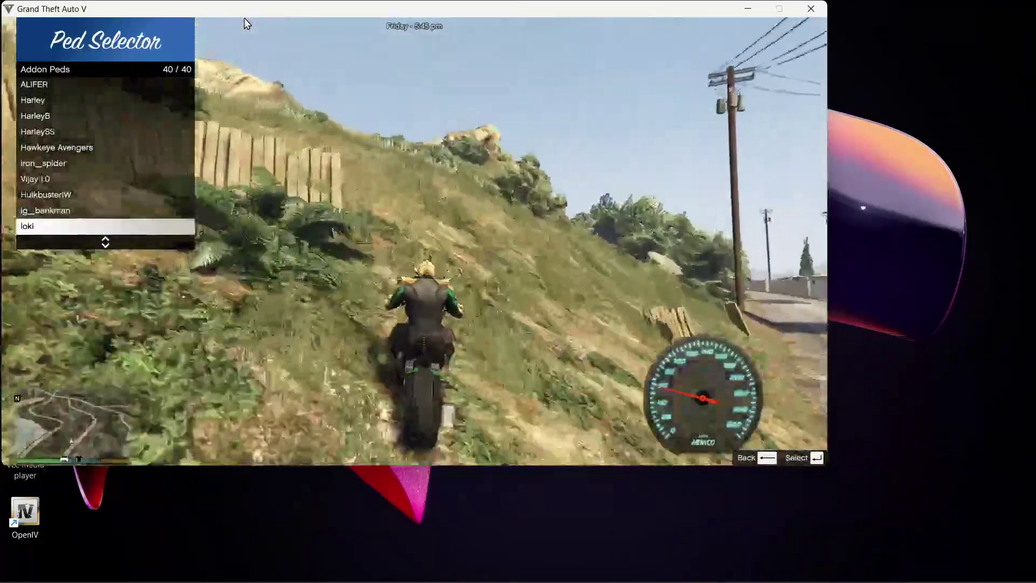
{"action": "key", "text": "w"}
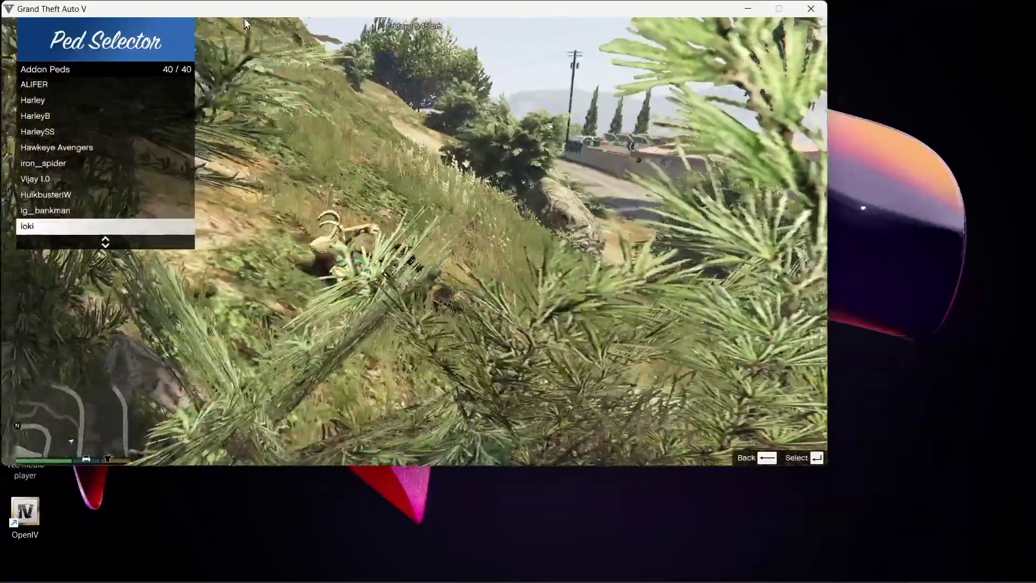
- Walk Loki down the hillside to the edge of the street and highlight ig__bankman in the Addon Peds list
{"action": "key", "text": "w"}
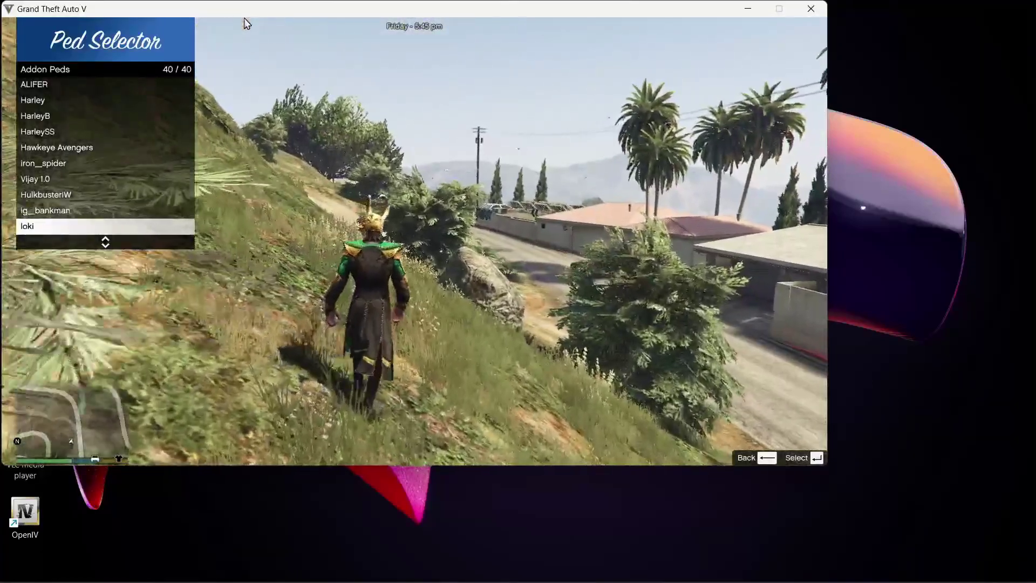
{"action": "key", "text": "w"}
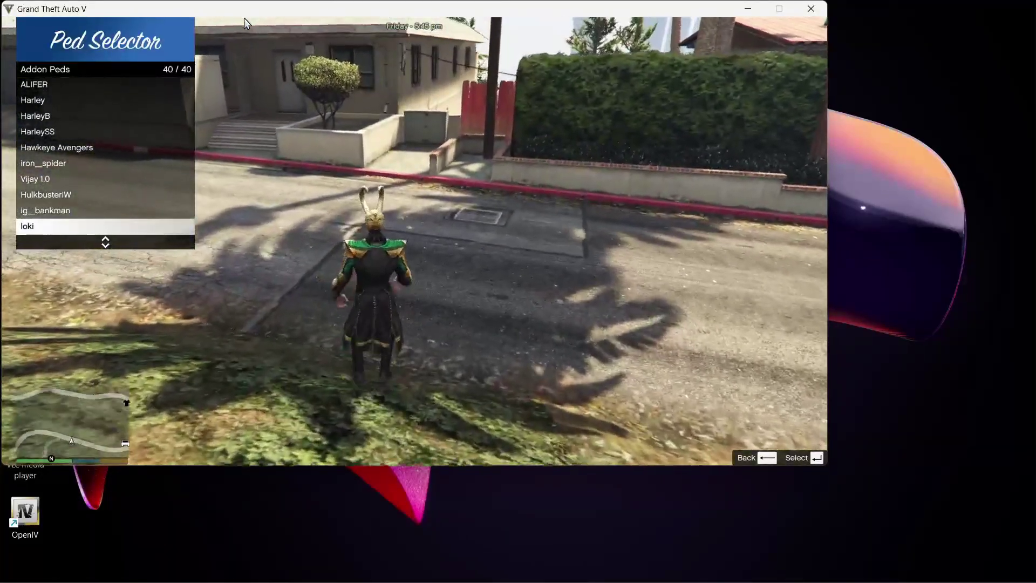
{"action": "key", "text": "Up"}
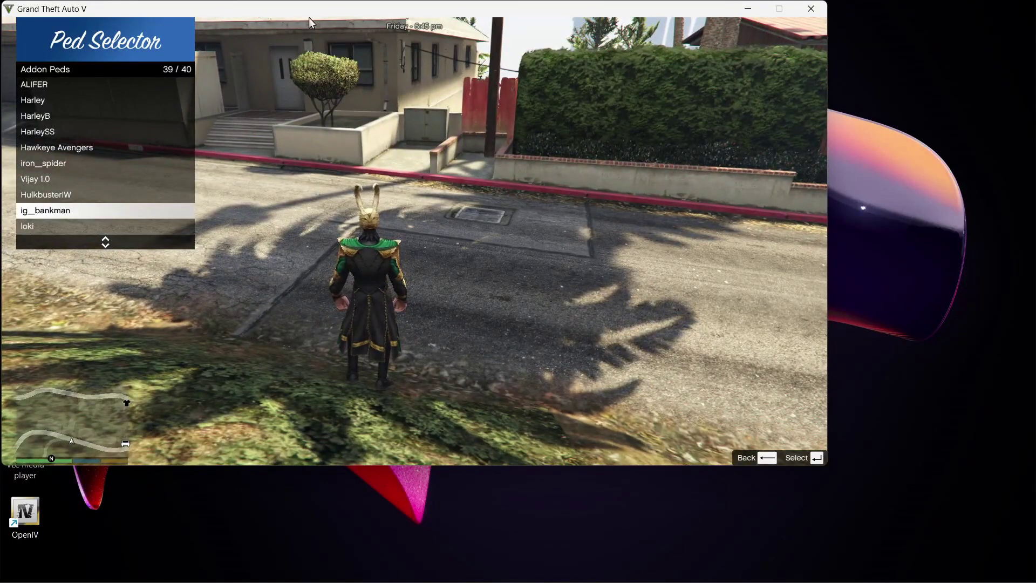